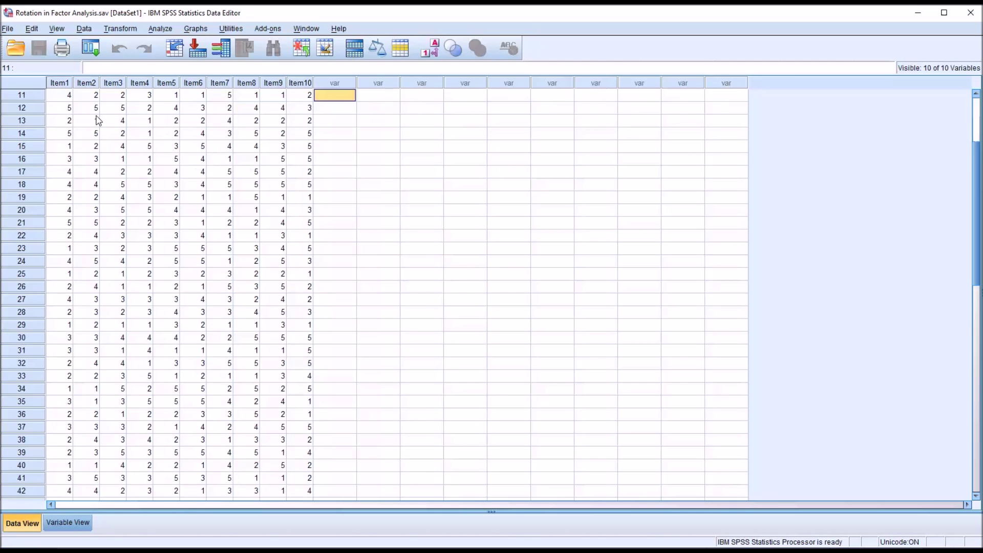
- Examine the Item1 to Item10 columns and the first case's responses in the data set
left_click(59, 87)
left_click(86, 86)
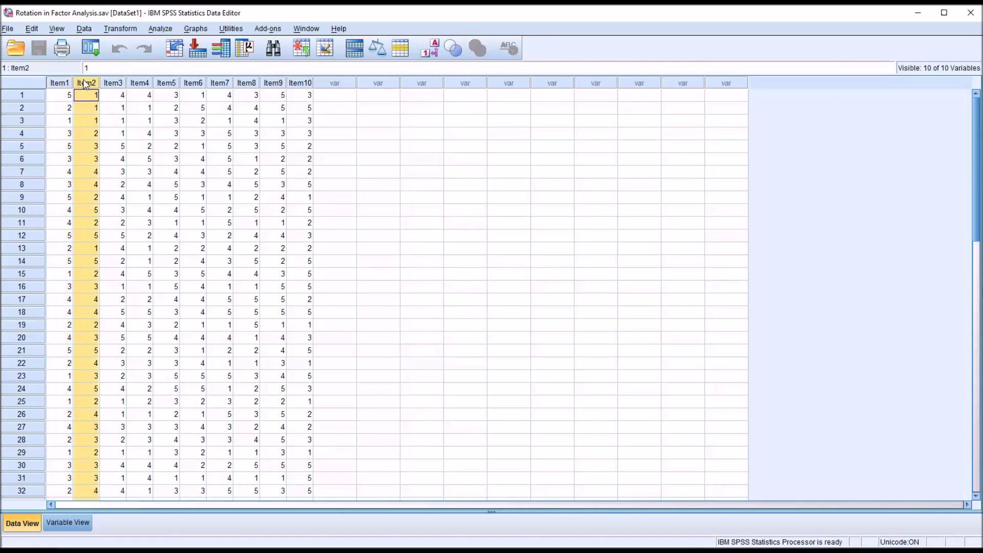
left_click(60, 85)
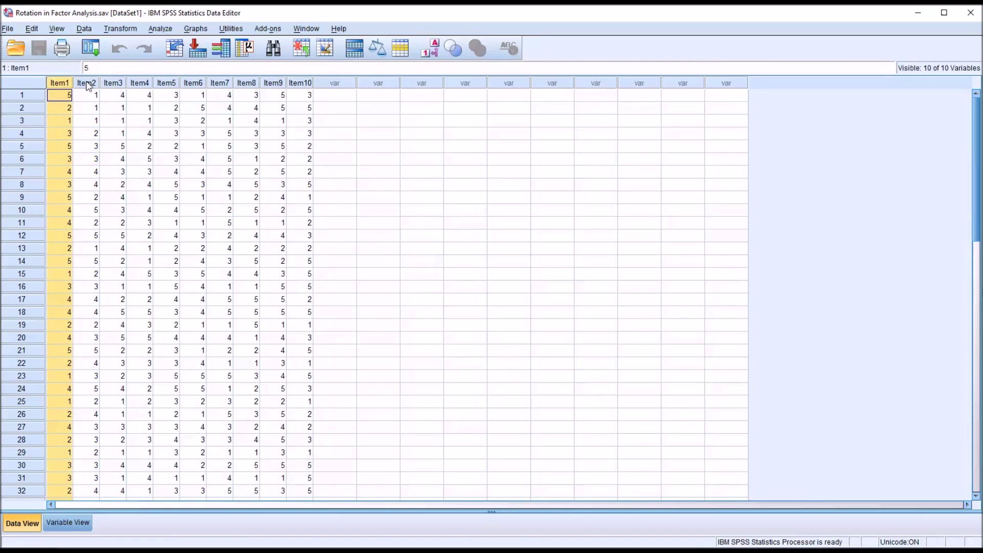
left_click(88, 84)
left_click(304, 85)
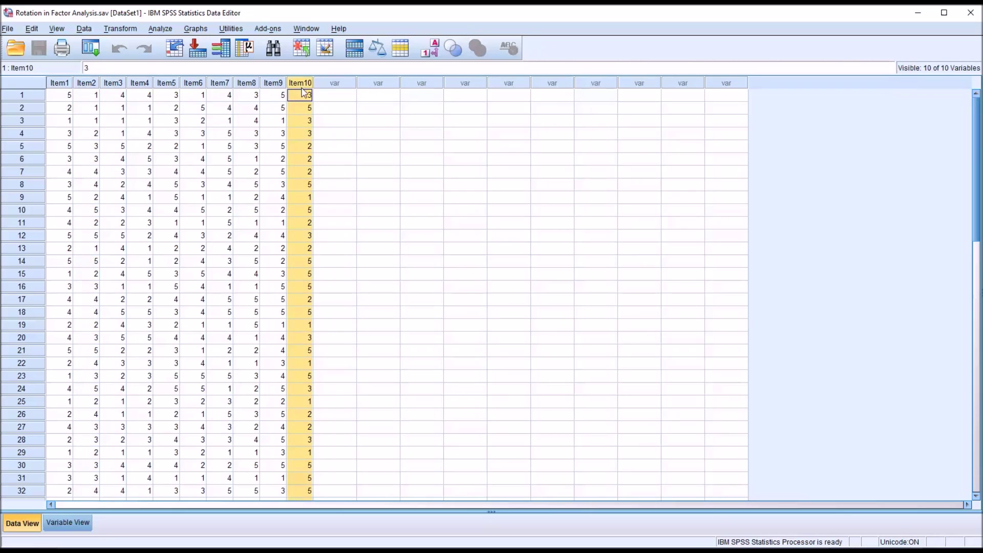
left_click(58, 99)
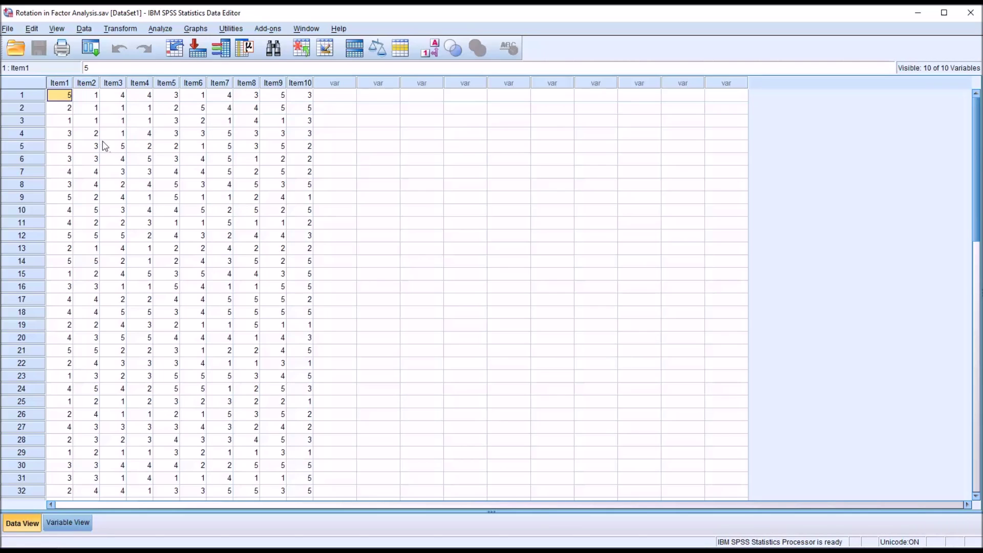
left_click(29, 96)
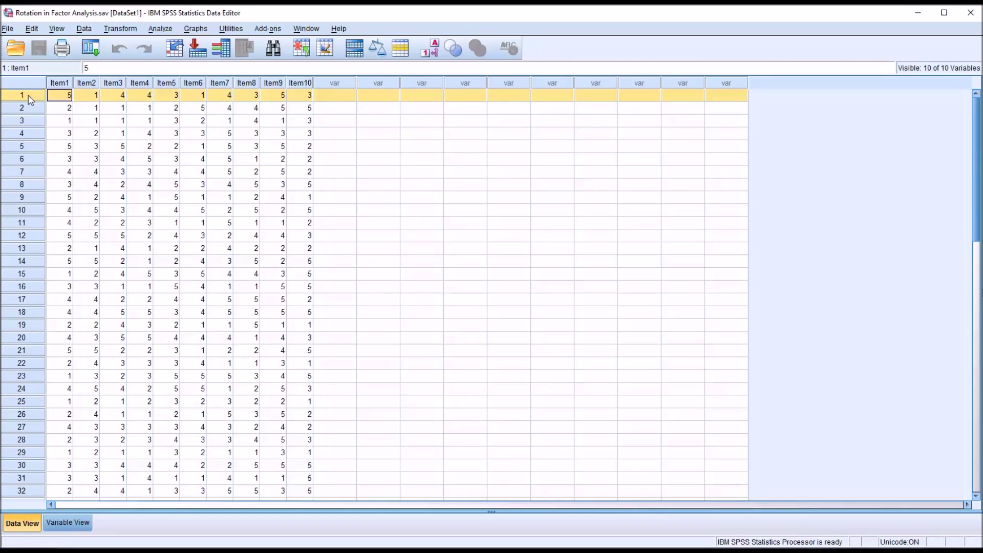
left_click(66, 98)
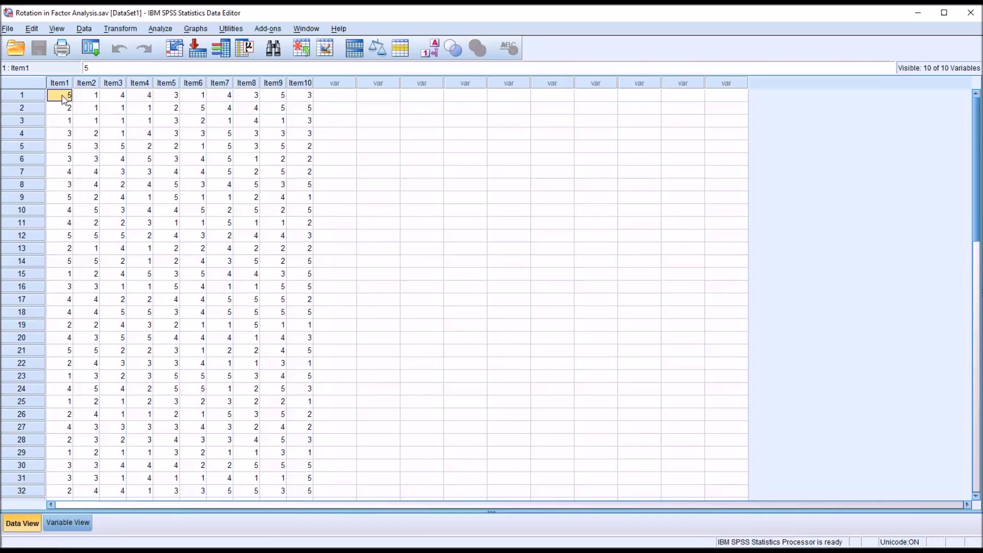
left_click(87, 100)
left_click(113, 100)
left_click(61, 96)
left_click_drag(60, 85, 300, 84)
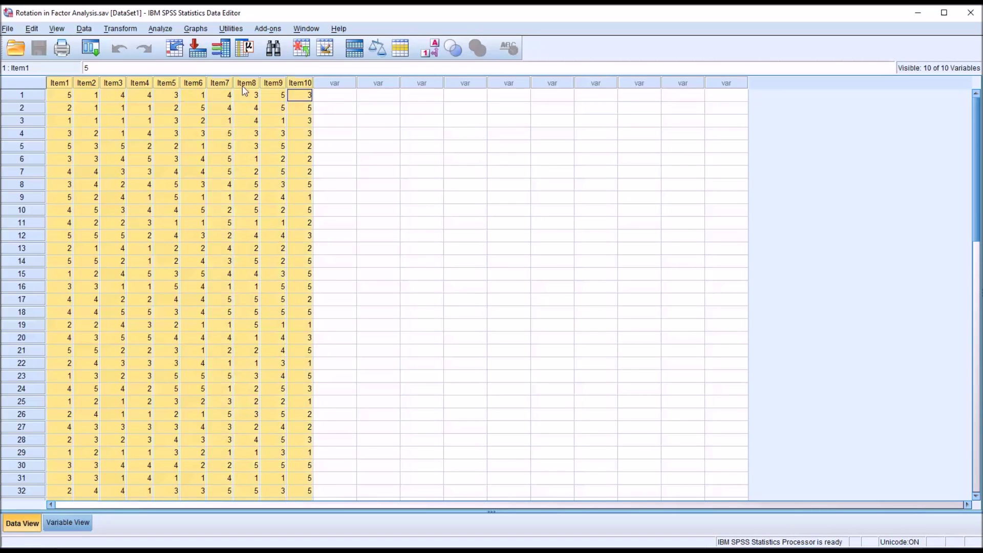
left_click(60, 94)
- Start a Factor dimension reduction and add all ten items, Item1 to Item10, as analysis variables
left_click(158, 29)
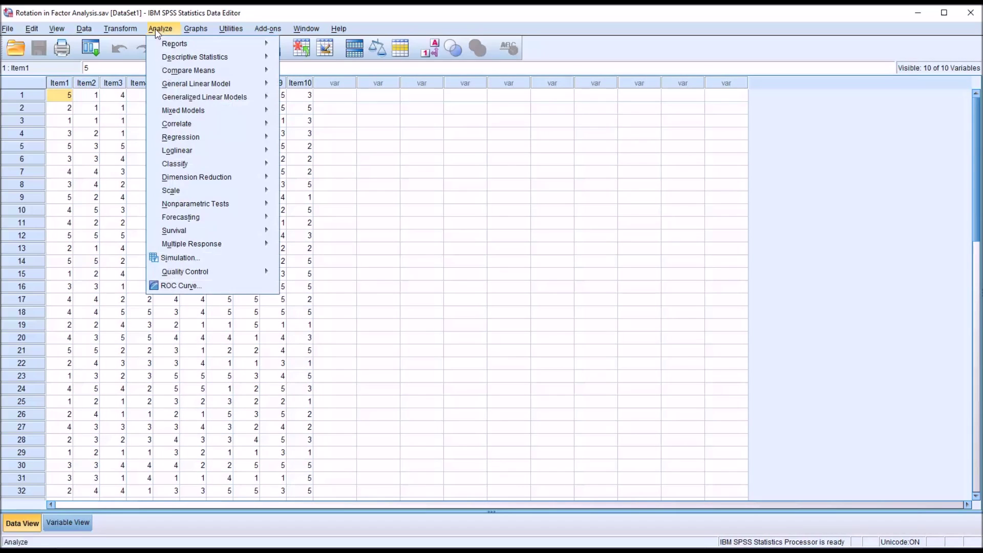
mouse_move(233, 183)
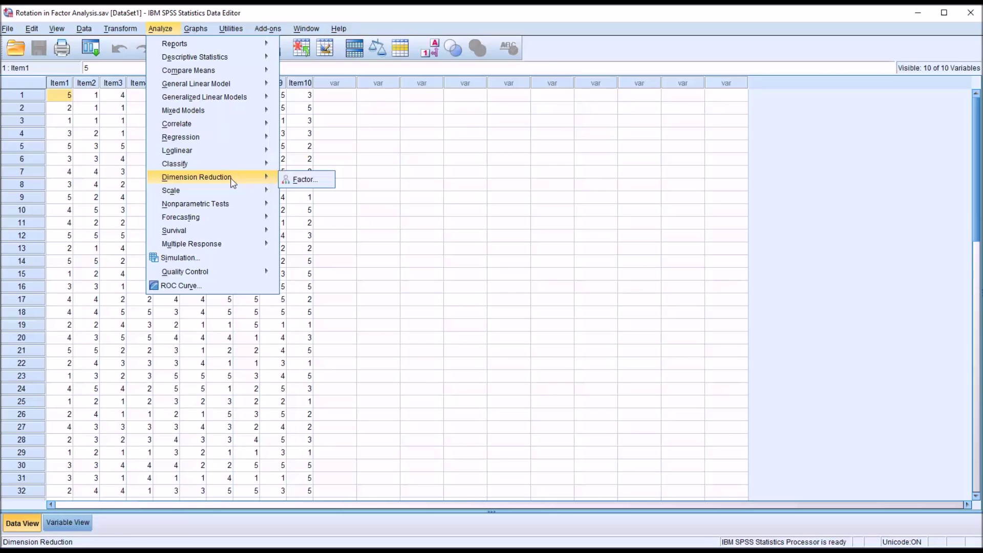
left_click(305, 180)
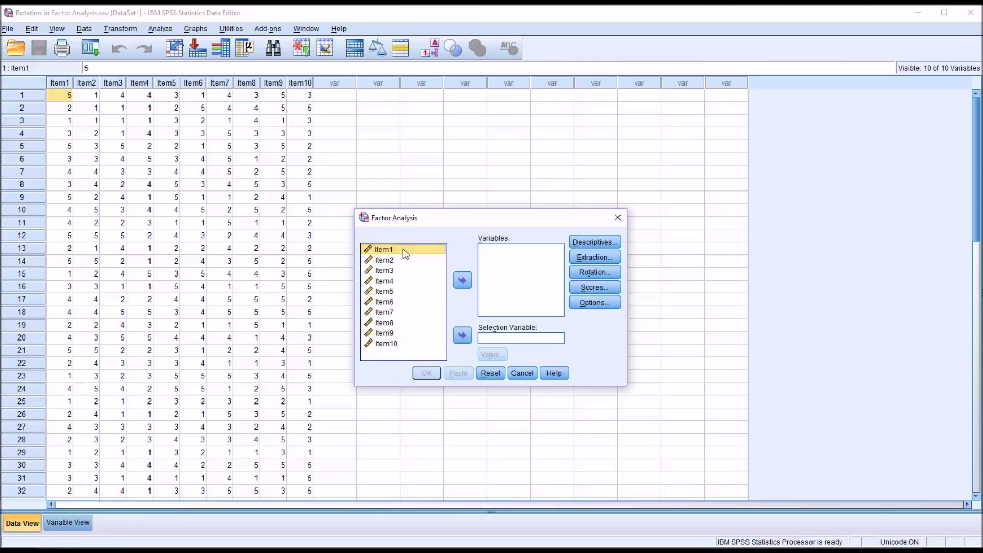
key("ctrl+a")
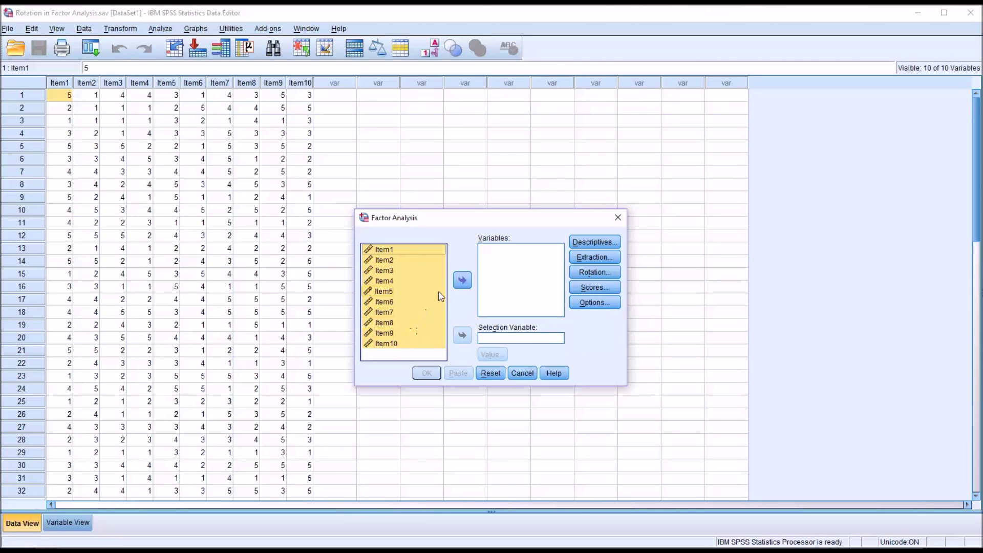
left_click(462, 280)
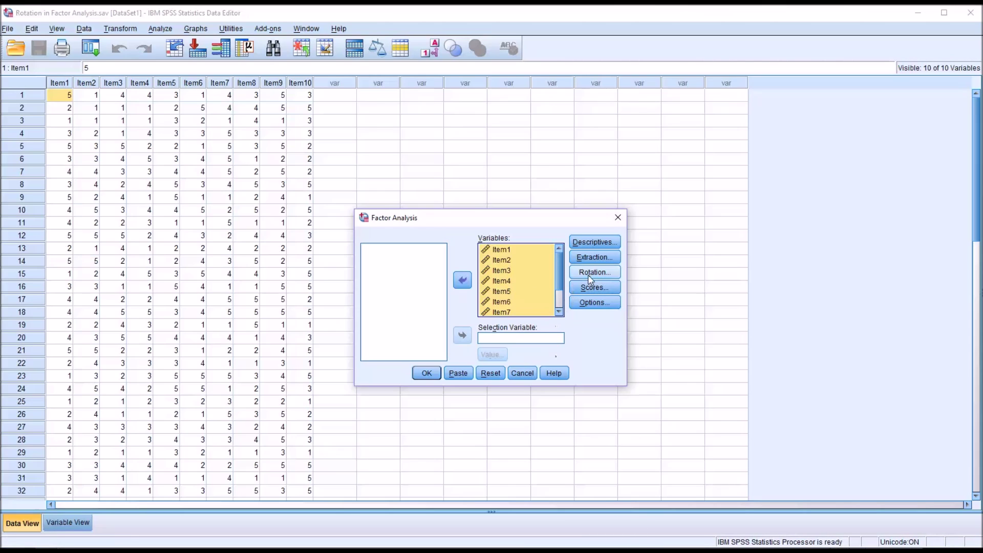
- Include univariate descriptives, correlation coefficients, the determinant, and KMO and Bartlett's test of sphericity in the factor analysis descriptives
left_click(582, 242)
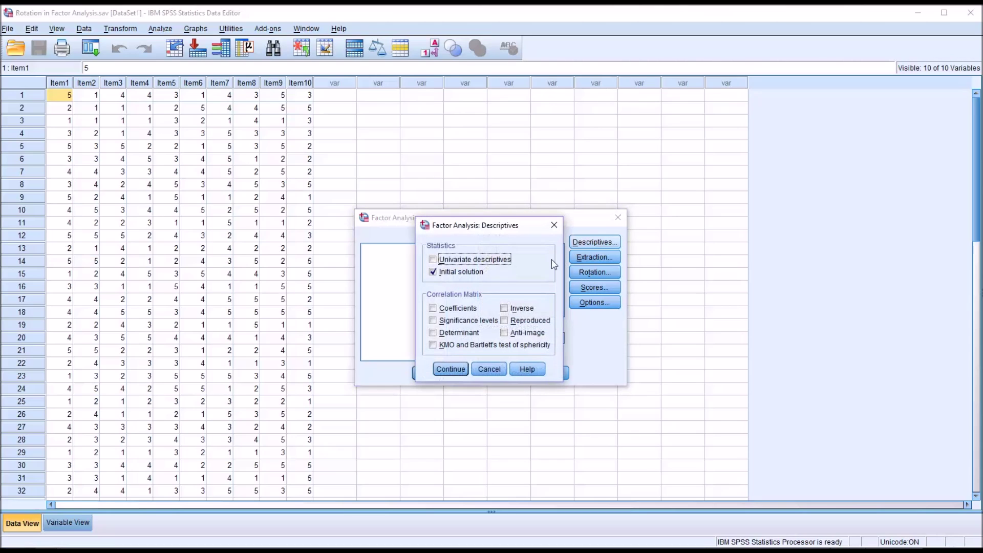
left_click(433, 310)
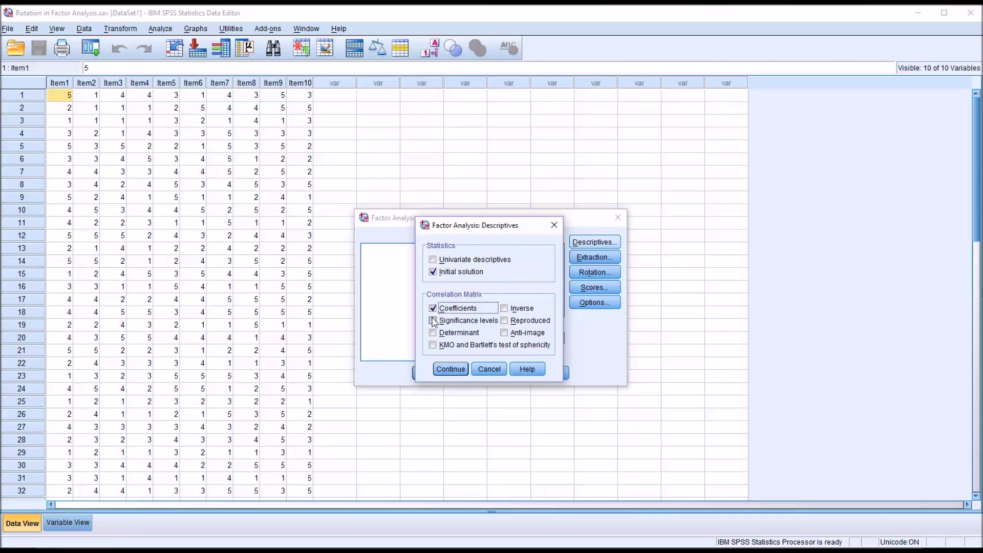
left_click(433, 333)
left_click(433, 345)
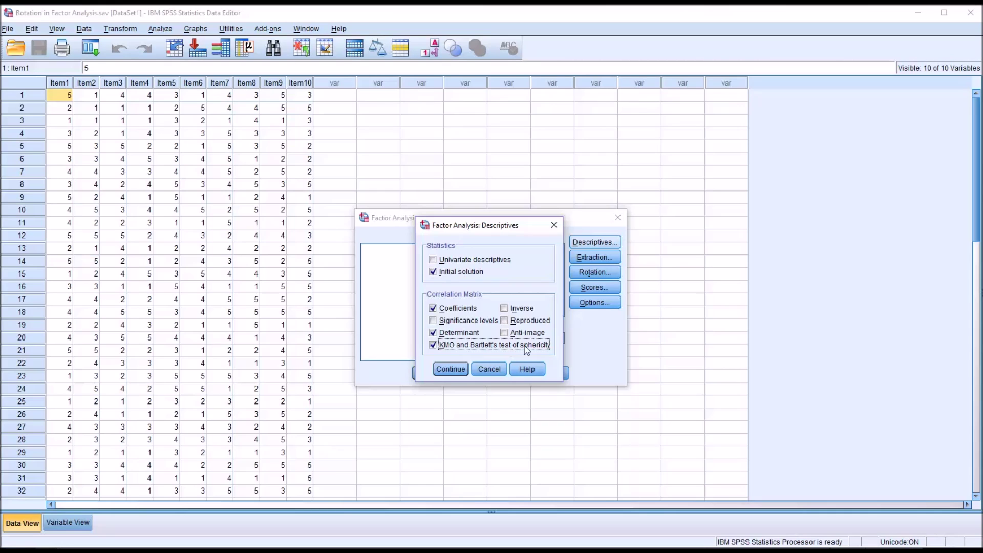
left_click(432, 260)
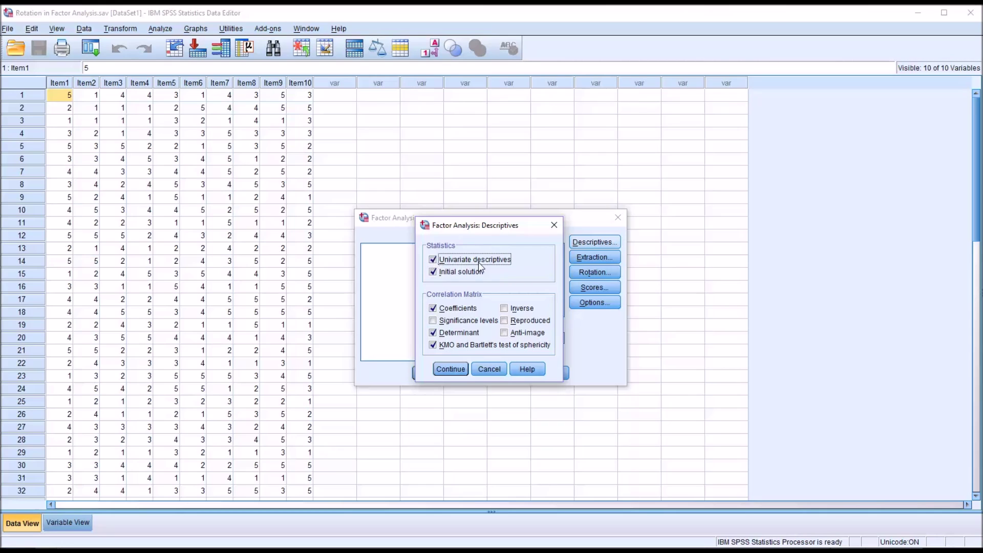
left_click(451, 369)
- Add a scree plot to the displayed output of the principal components extraction
left_click(580, 264)
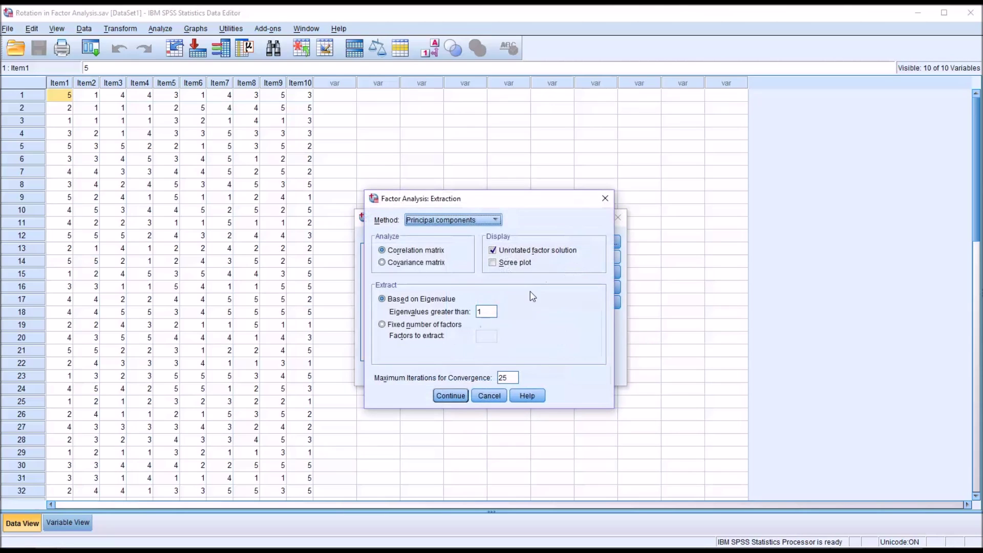
left_click(500, 268)
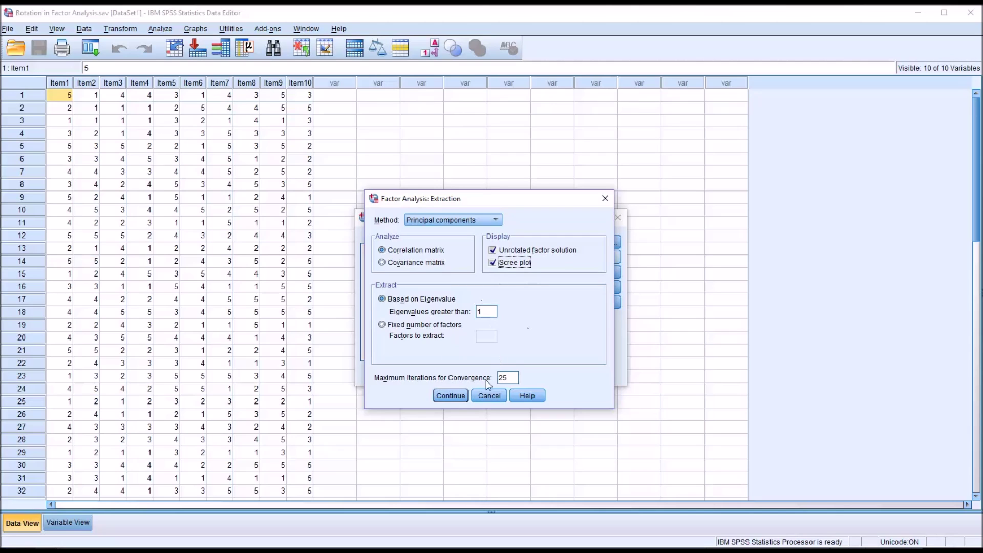
left_click(445, 397)
- Check the factor scores settings without changing them, and set the coefficient display format to sorted by size
left_click(586, 289)
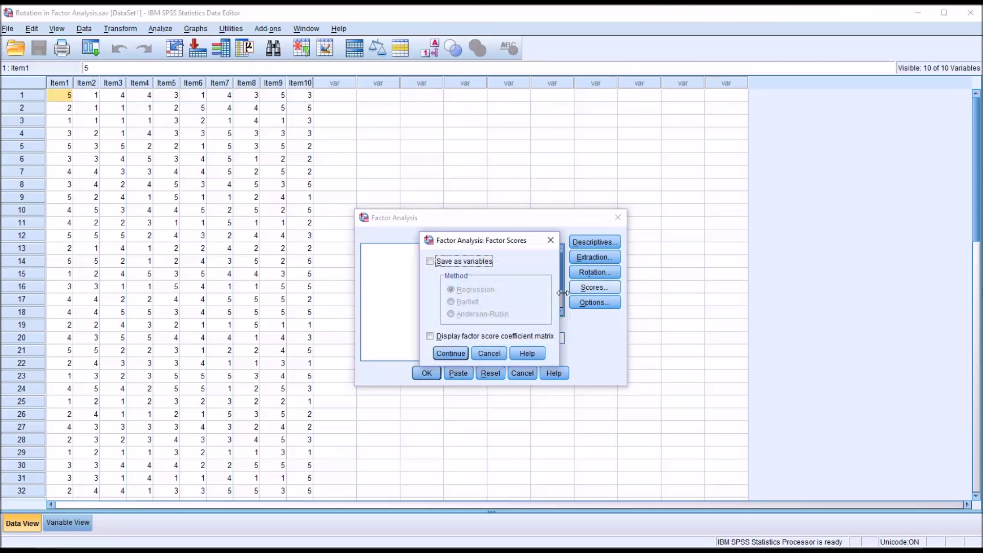
left_click(489, 354)
left_click(593, 302)
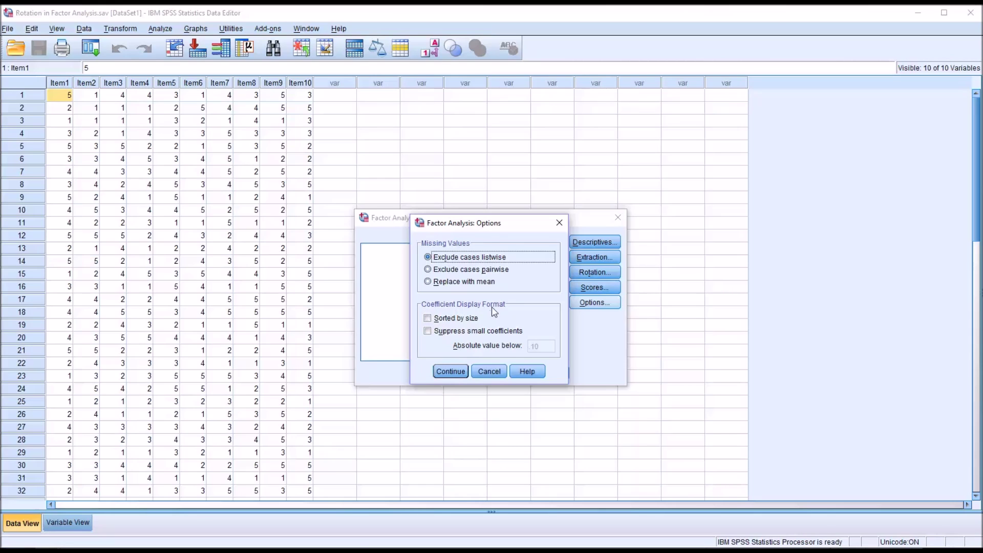
left_click(428, 319)
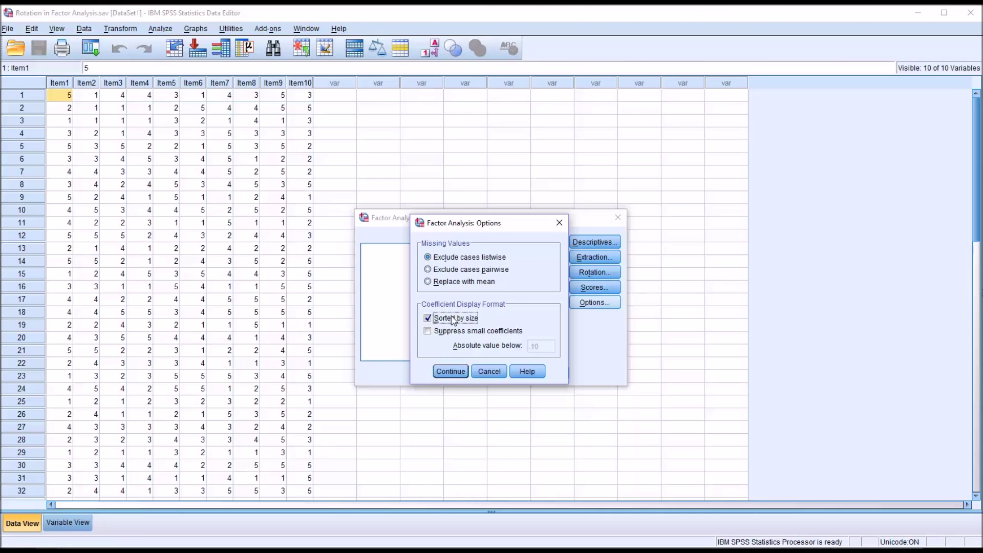
left_click(447, 372)
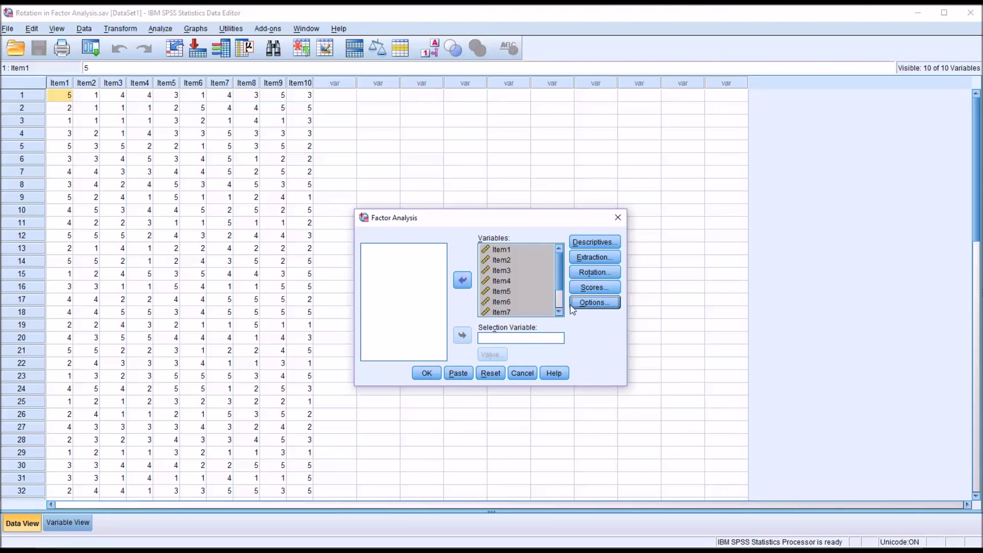
- Compare the Promax, Varimax and Direct Oblimin rotation methods, choose Direct Oblimin, and run the factor analysis
left_click(589, 274)
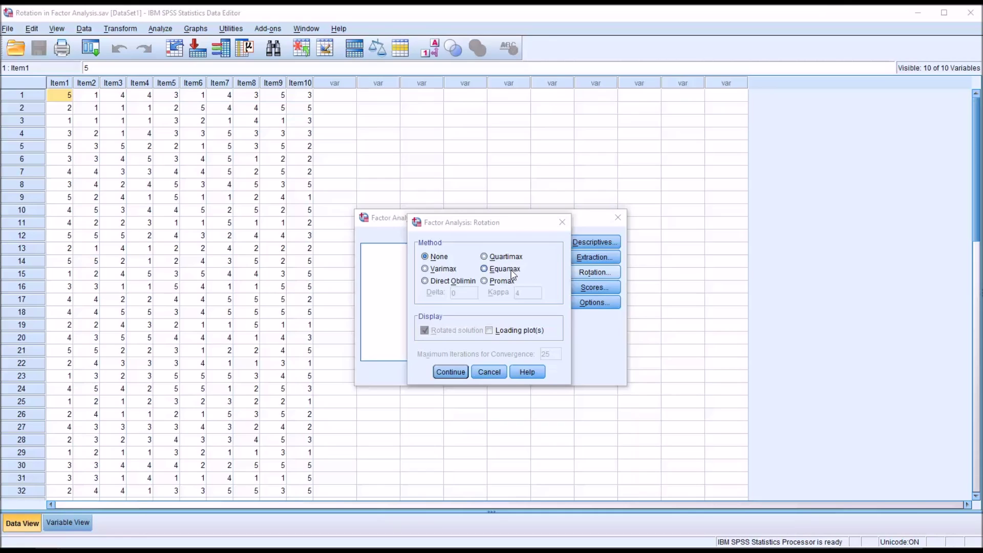
left_click(426, 283)
left_click(485, 281)
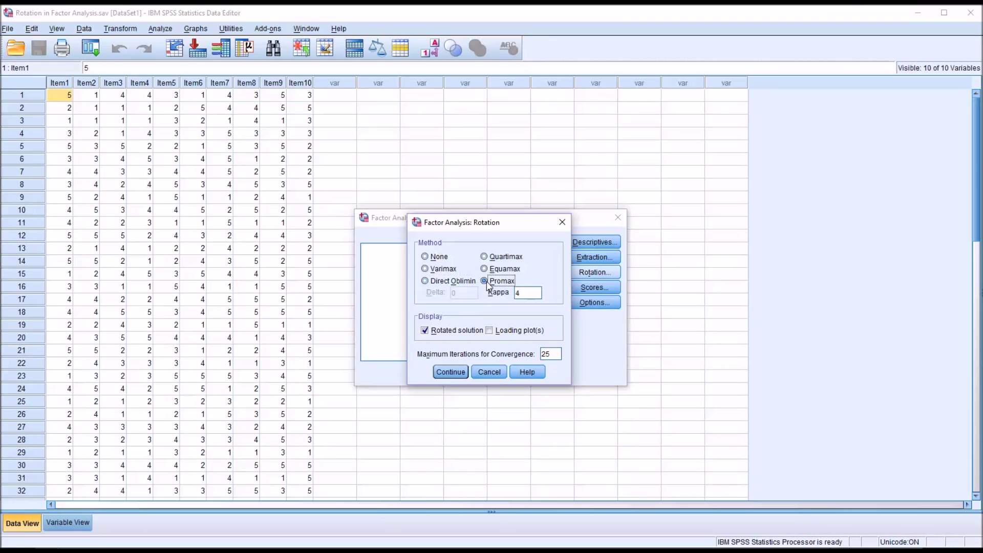
left_click(424, 281)
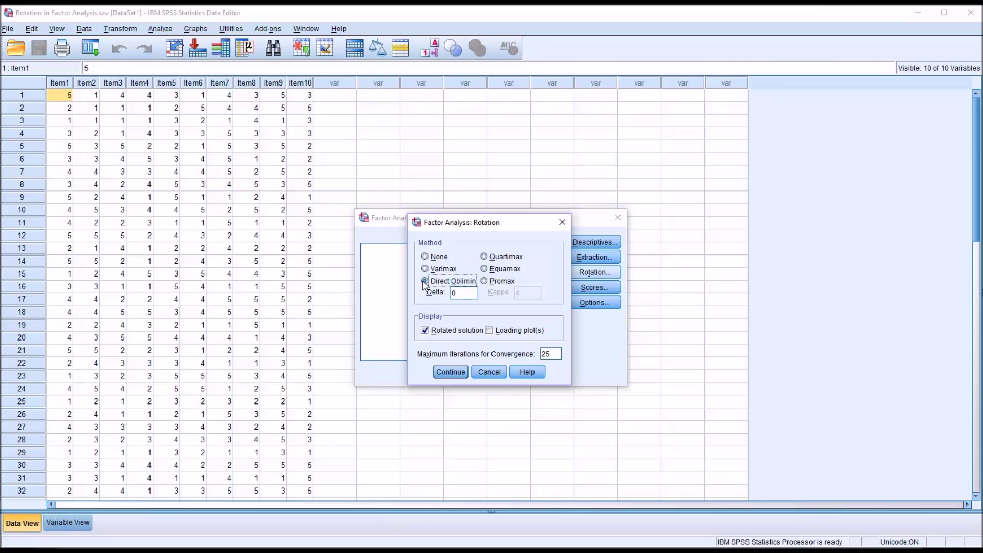
left_click(426, 269)
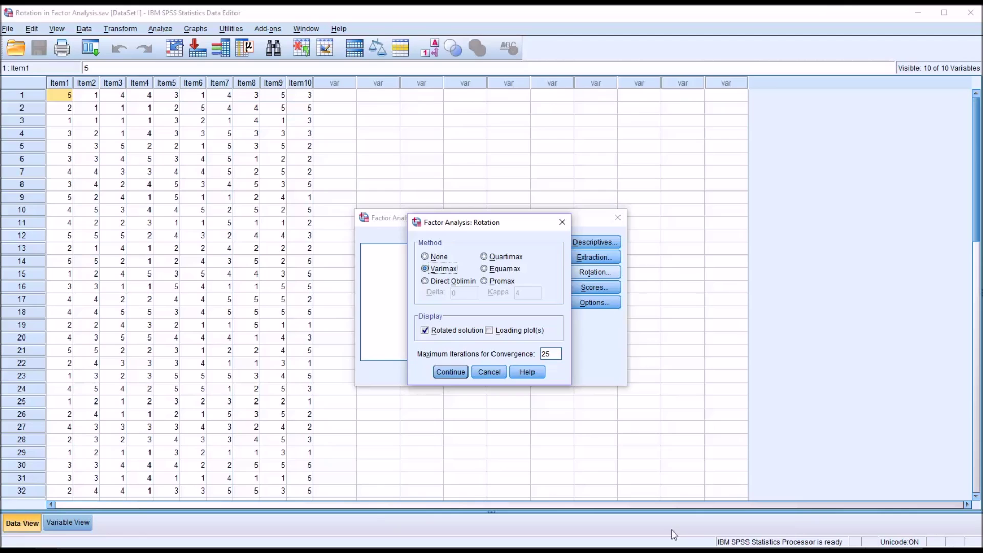
left_click(425, 281)
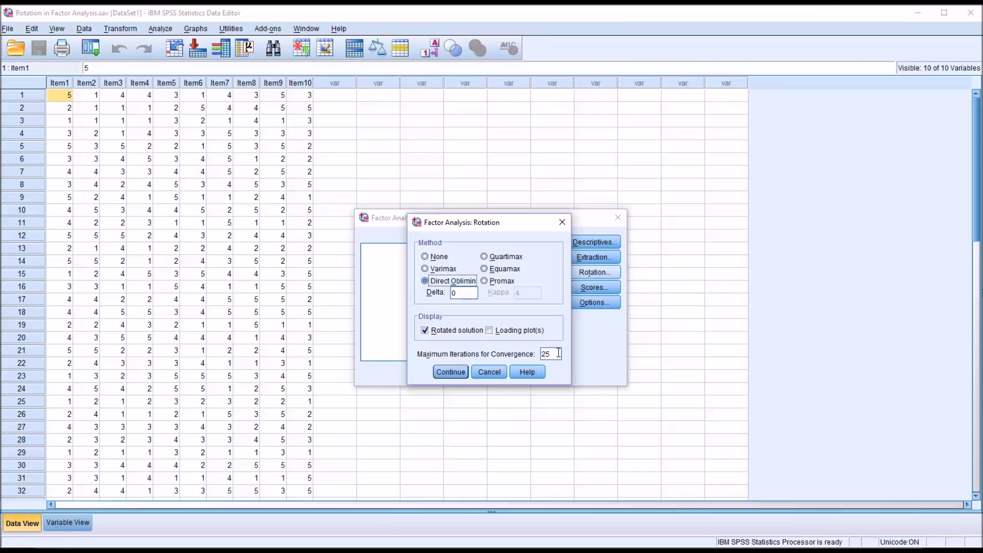
left_click(451, 373)
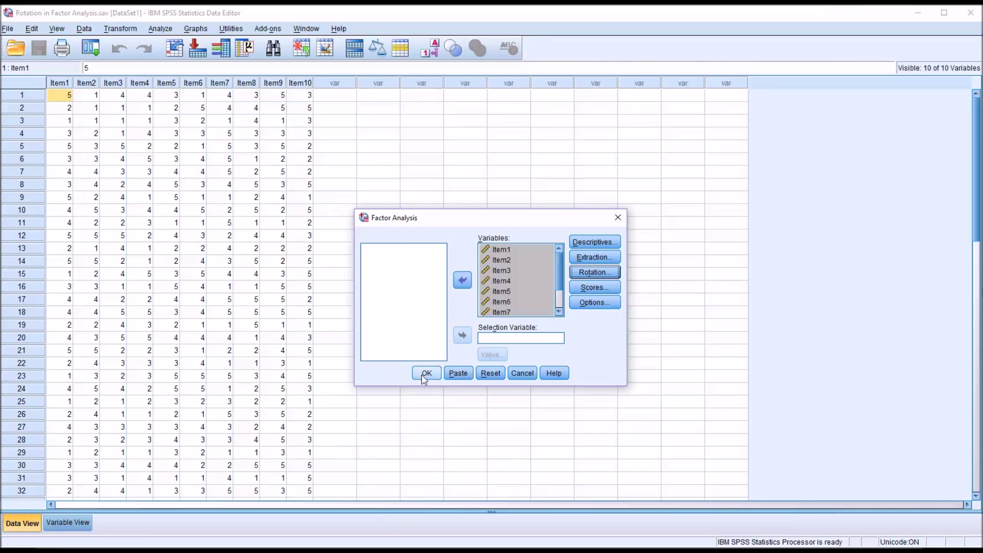
left_click(425, 374)
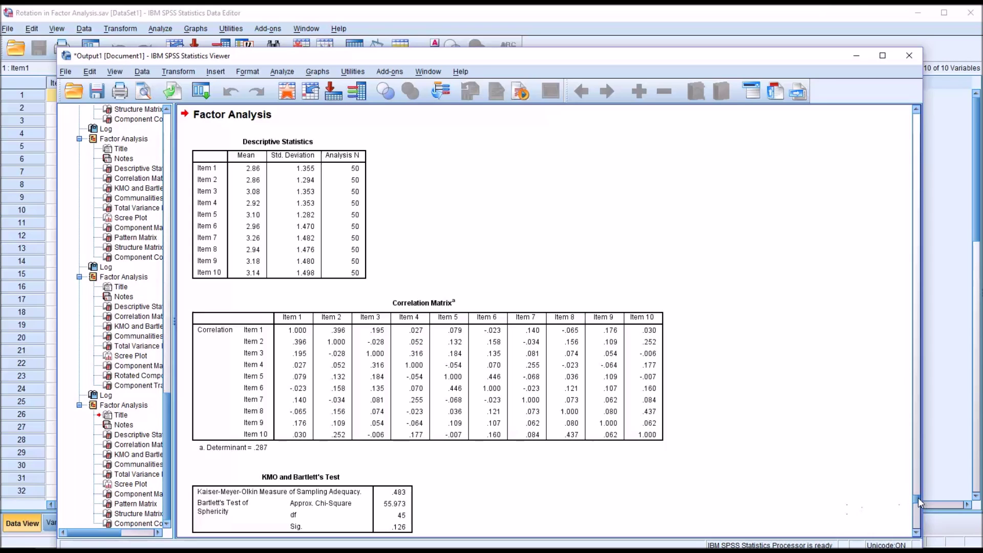
- Examine the correlations between components in the Component Correlation Matrix at the end of the factor analysis output
left_click_drag(919, 503, 911, 530)
left_click(256, 477)
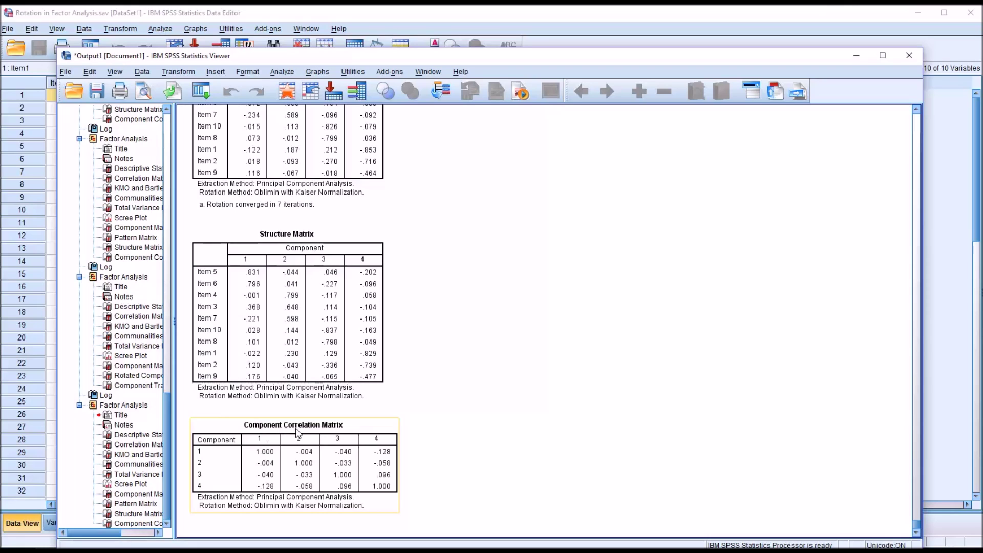
left_click(427, 464)
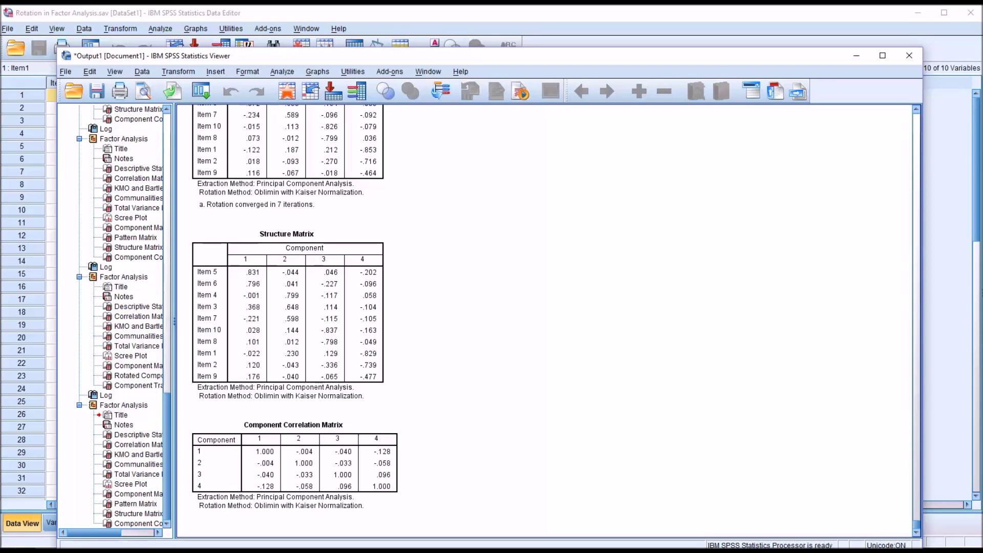
left_click(307, 483)
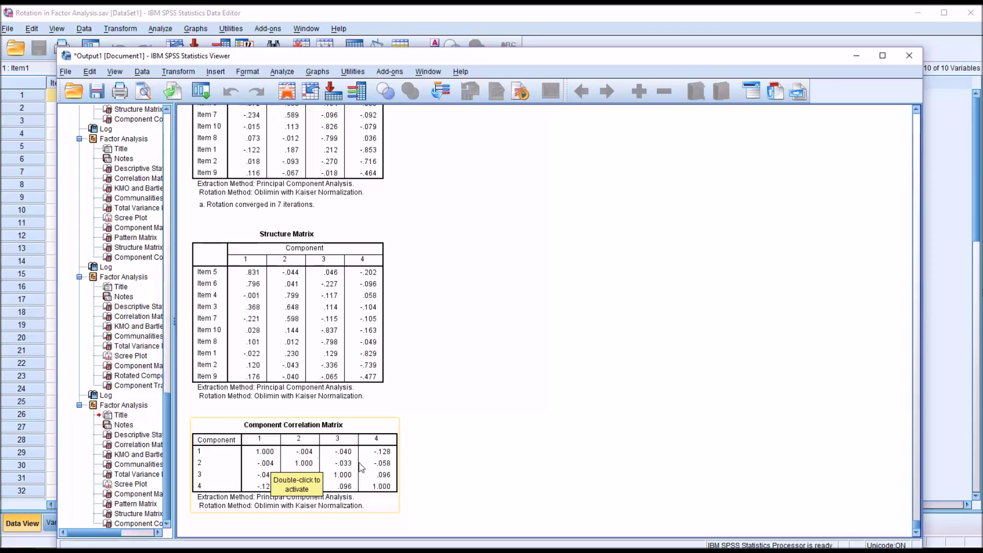
left_click(419, 467)
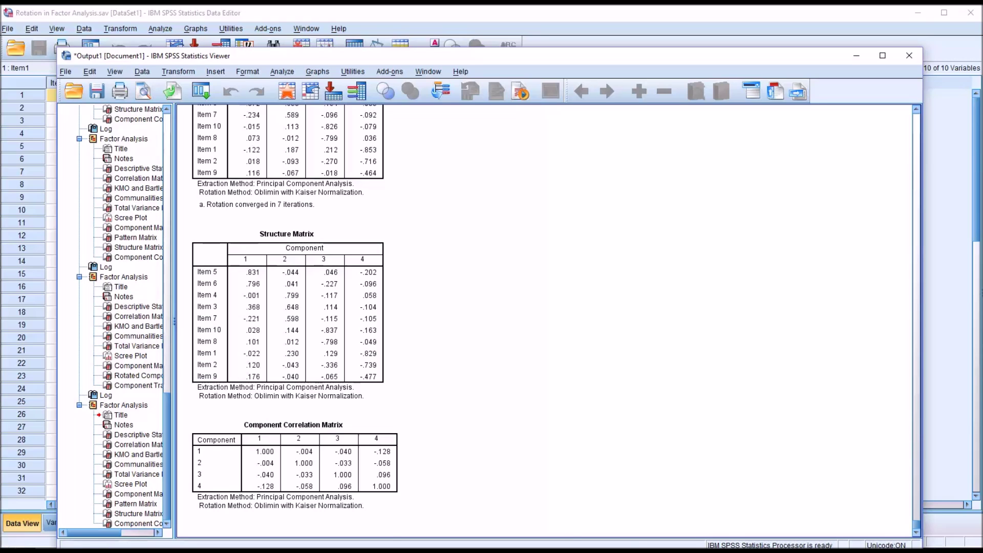
left_click(274, 478)
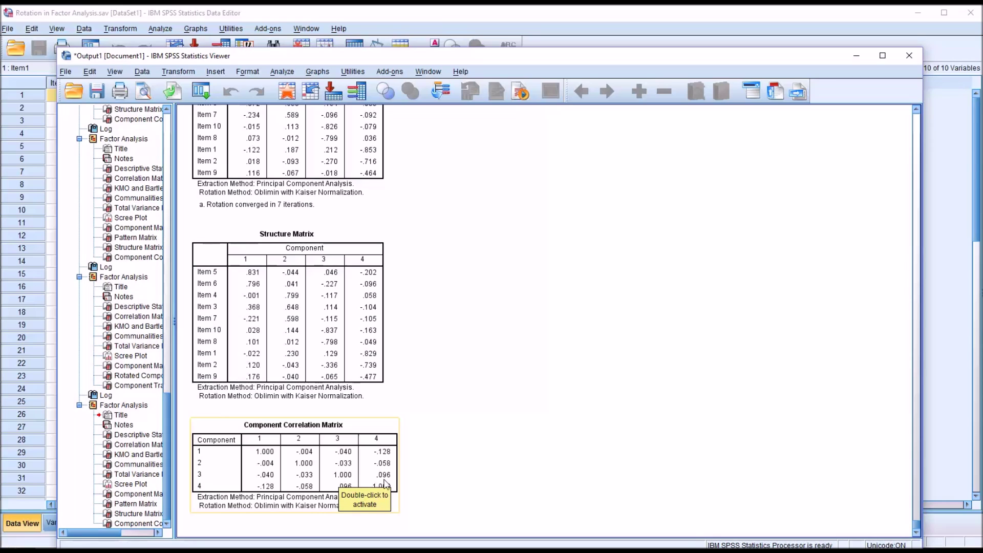
left_click(433, 481)
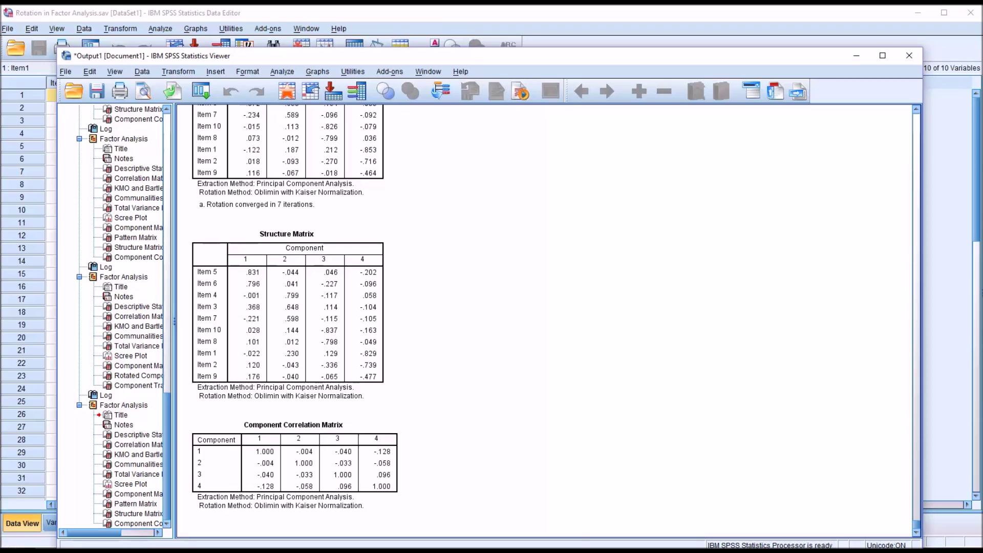
- Check the off-diagonal values of the Component Correlation Matrix to judge whether the components are correlated
left_click(260, 487)
left_click(369, 509)
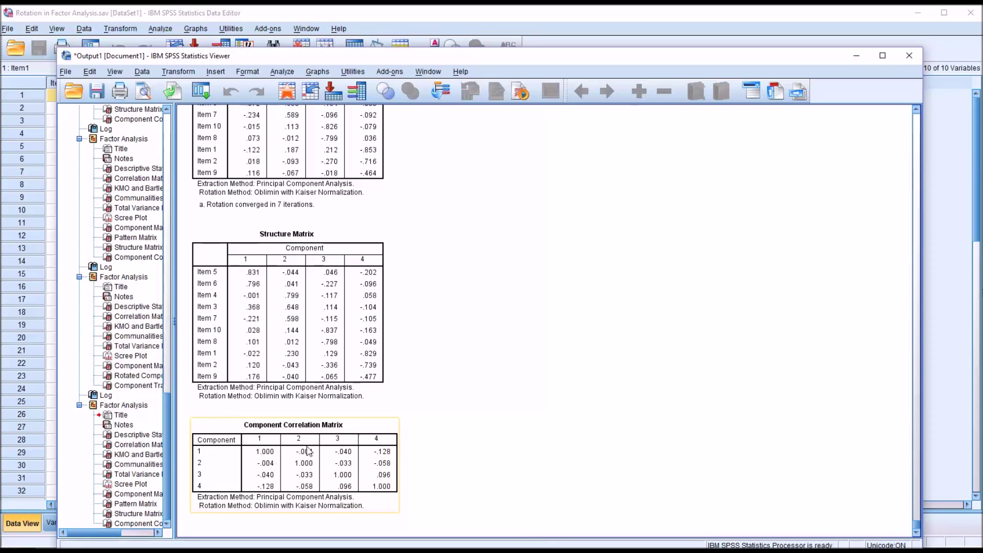
left_click(408, 467)
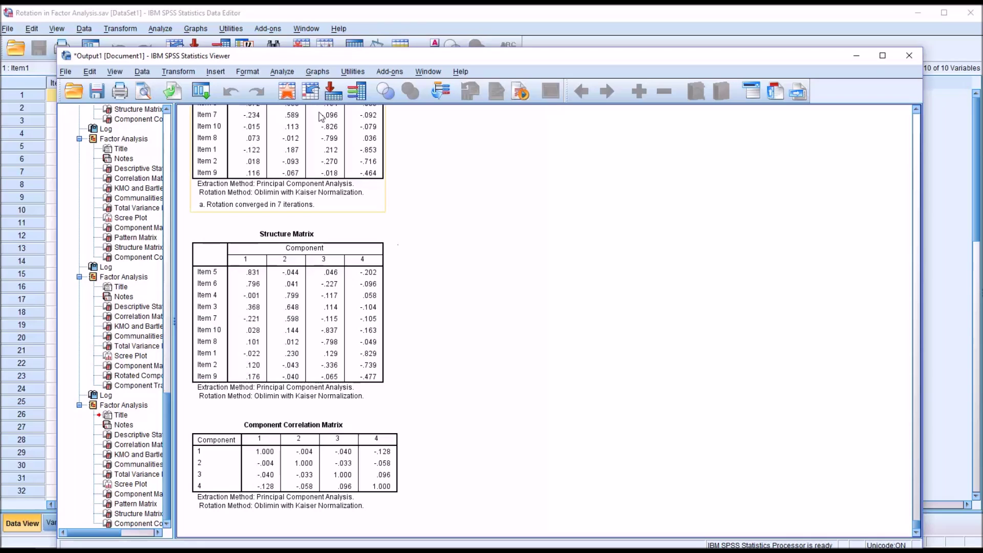
- Rerun the factor analysis on the same items with the rotation method set to Varimax
left_click(282, 72)
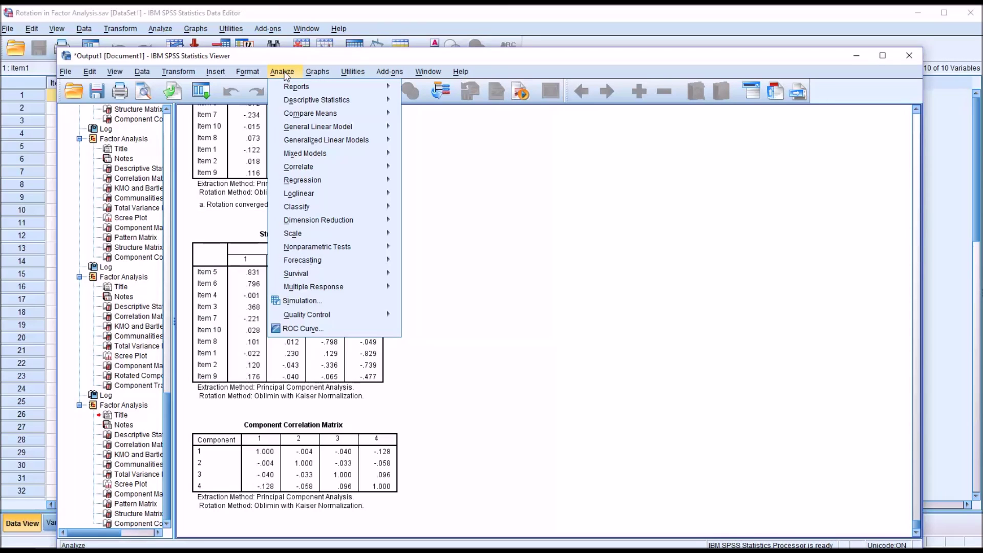
mouse_move(349, 220)
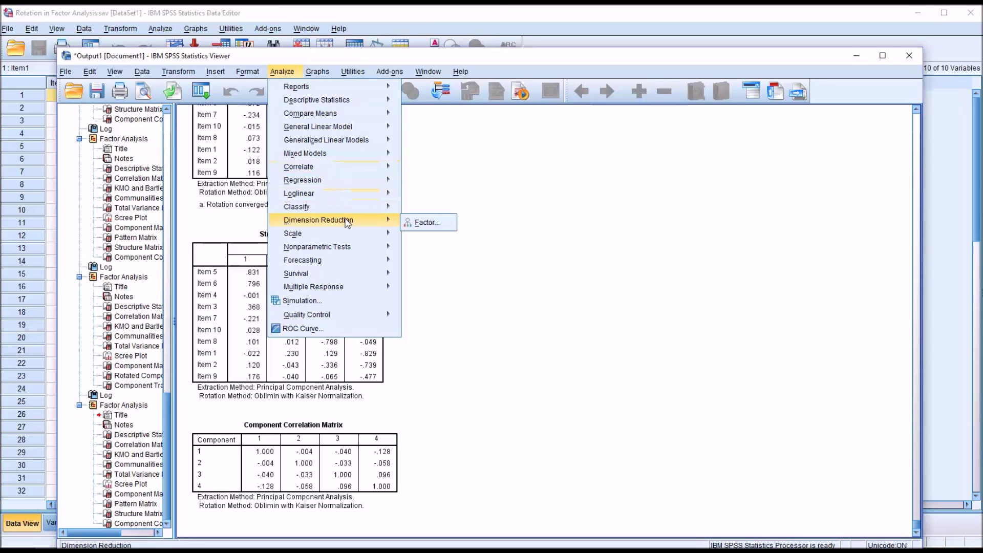
left_click(423, 222)
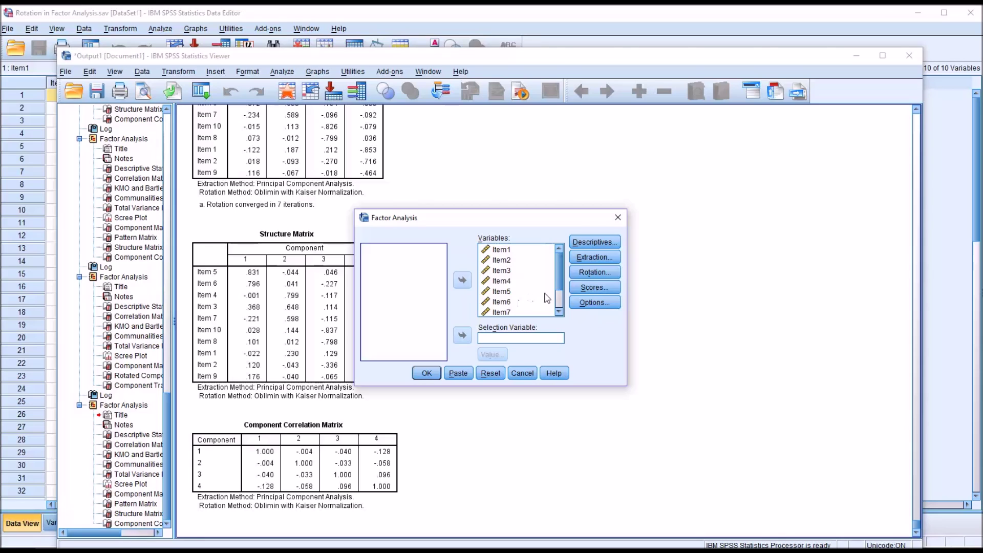
left_click(591, 275)
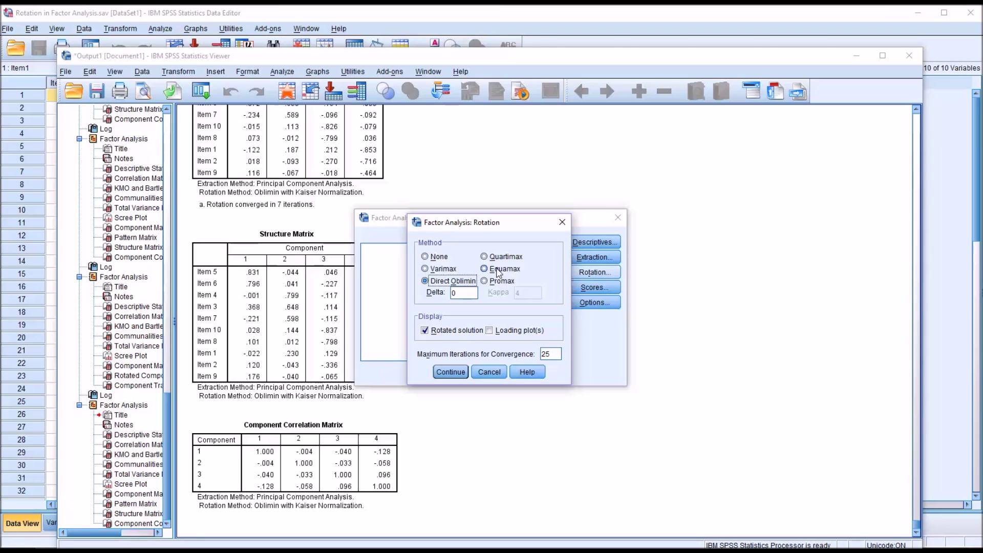
left_click(425, 270)
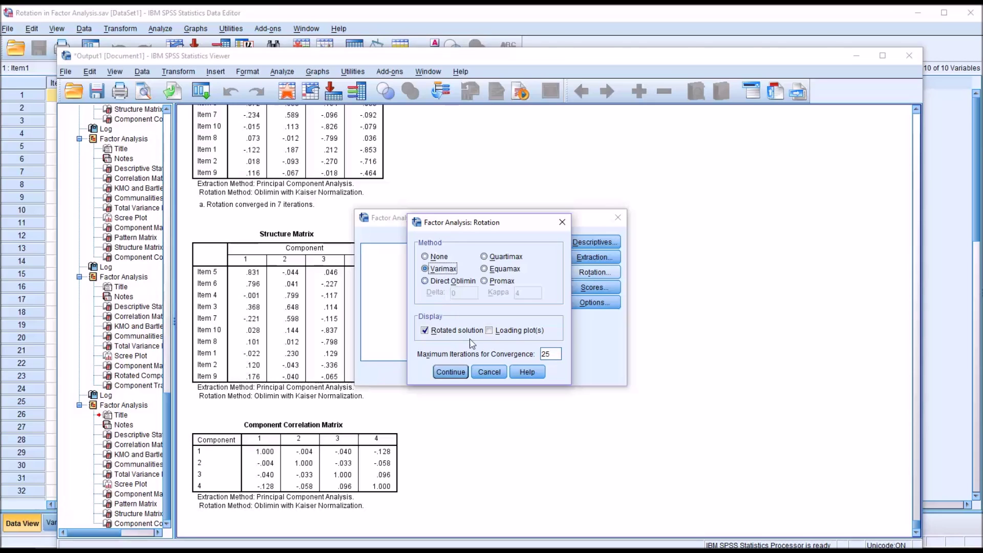
left_click(451, 372)
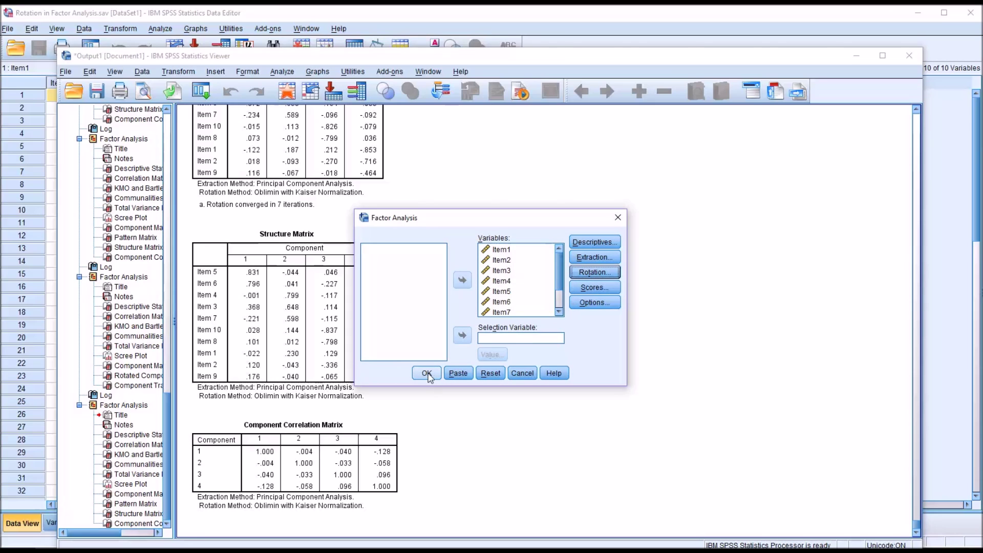
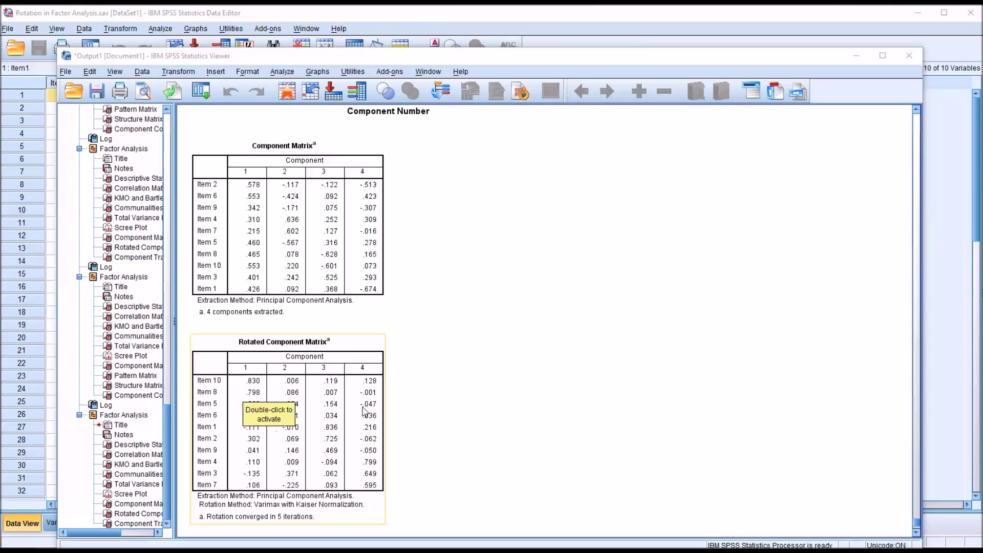
- Examine how each item loads on the four components in the Varimax Rotated Component Matrix, including any cross-loadings
left_click(454, 416)
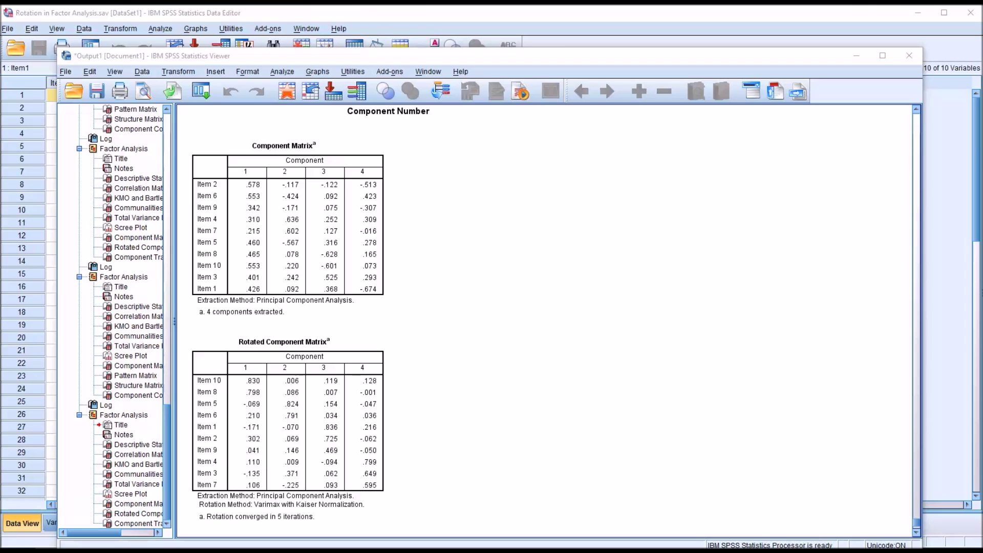
left_click(347, 499)
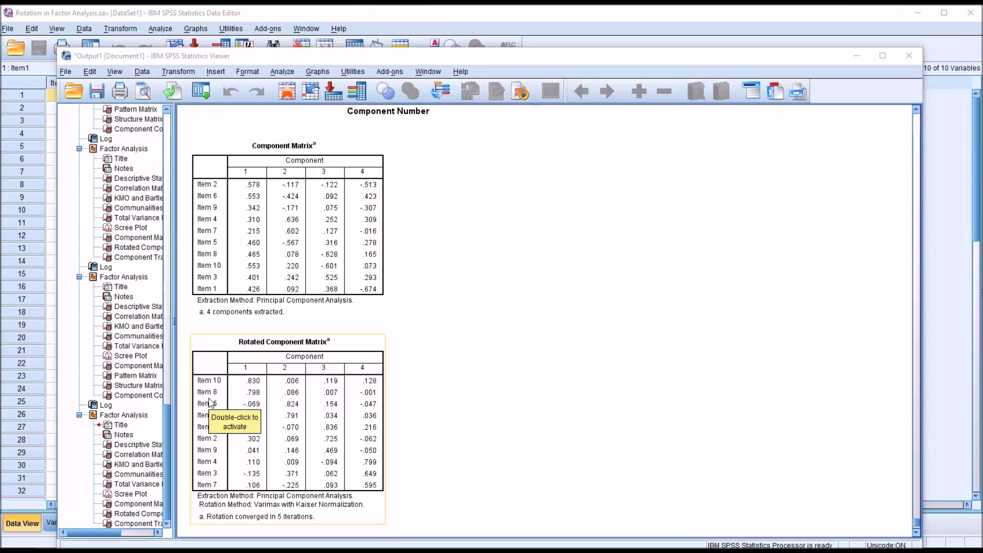
left_click(434, 482)
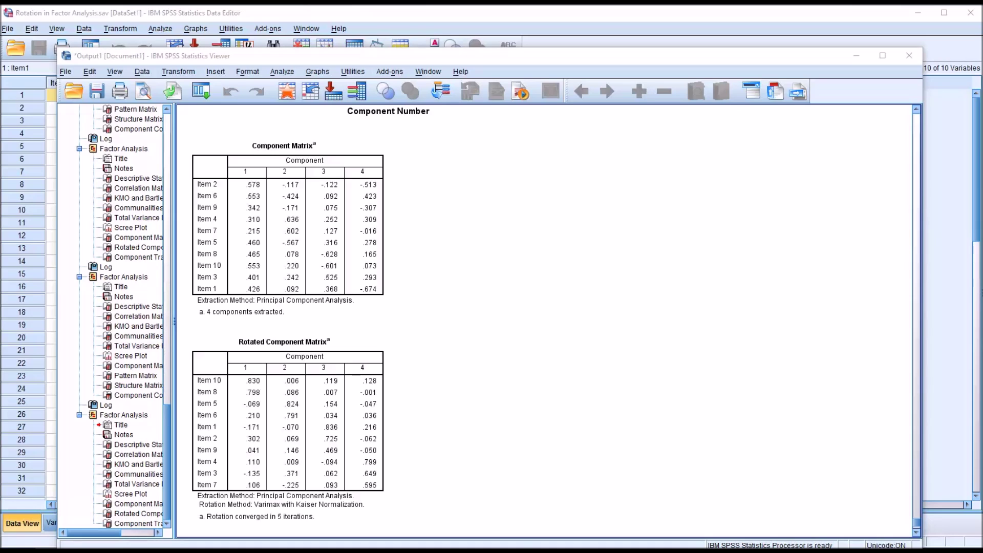
left_click(311, 436)
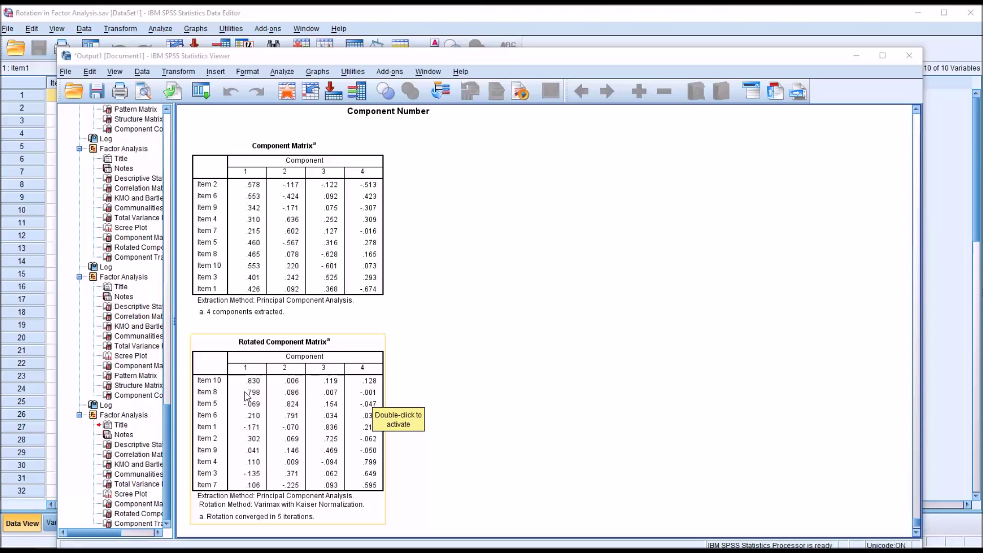
left_click(464, 416)
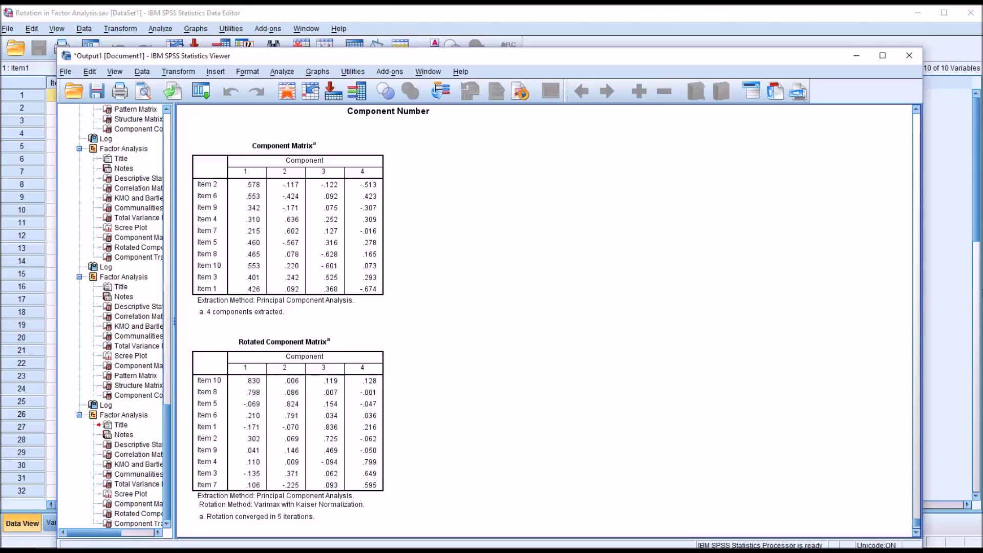
left_click(333, 496)
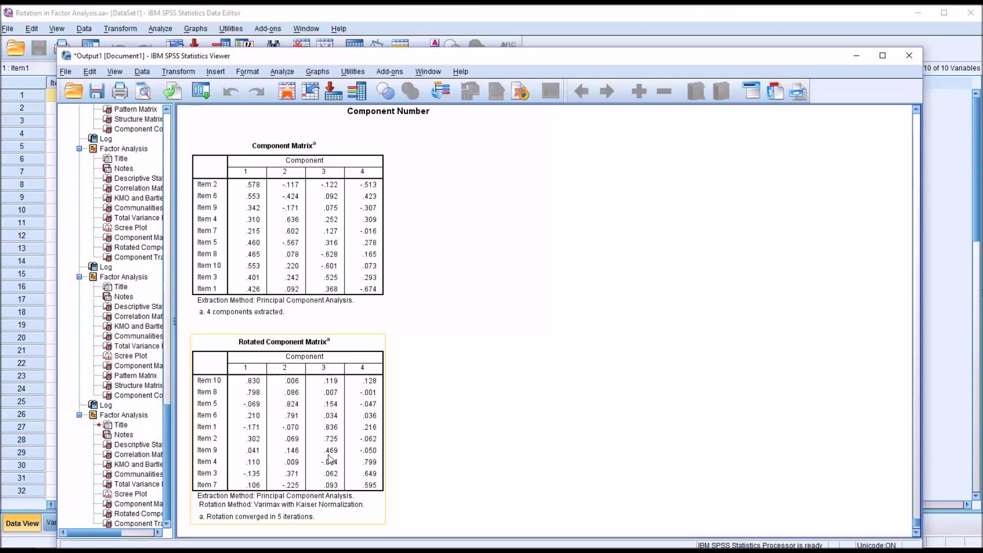
key("Escape")
left_click(296, 458)
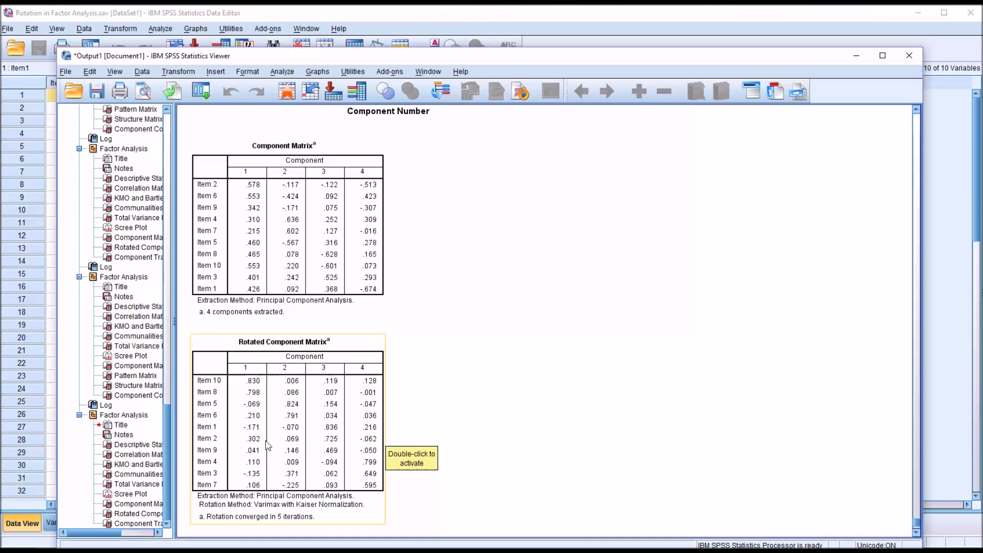
left_click(391, 454)
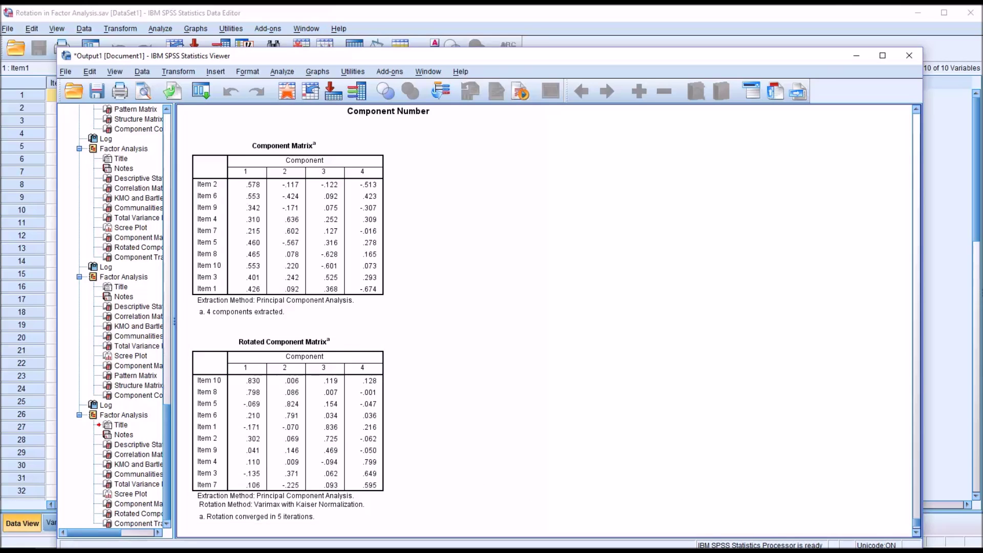
- Rerun the factor analysis on the same items with the rotation method set to Quartimax
left_click(283, 72)
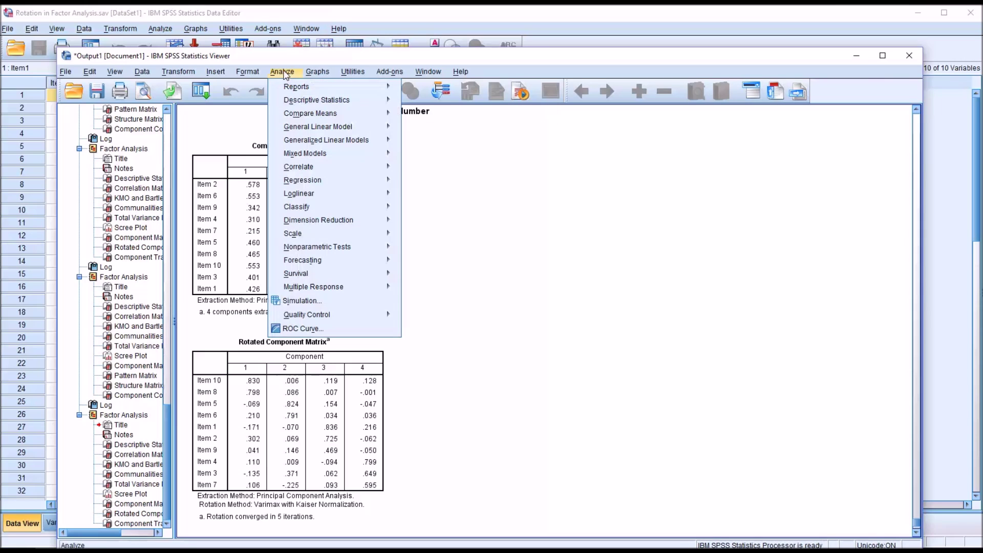
mouse_move(328, 221)
left_click(417, 224)
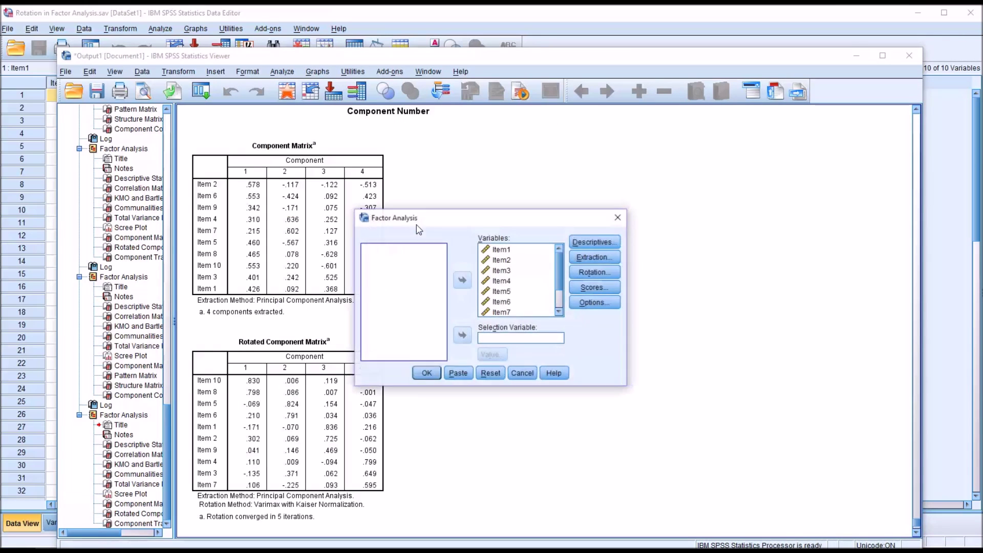
left_click(579, 273)
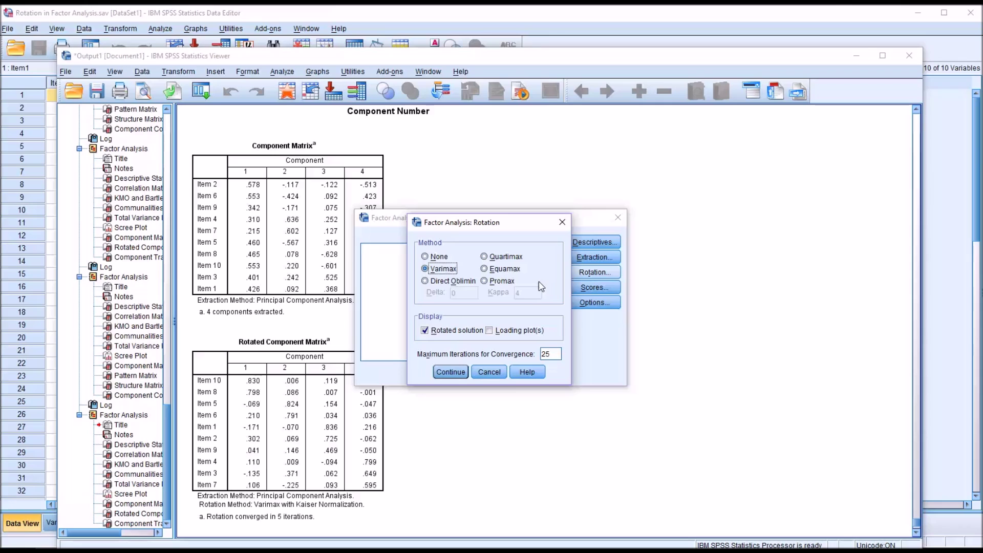
left_click(484, 257)
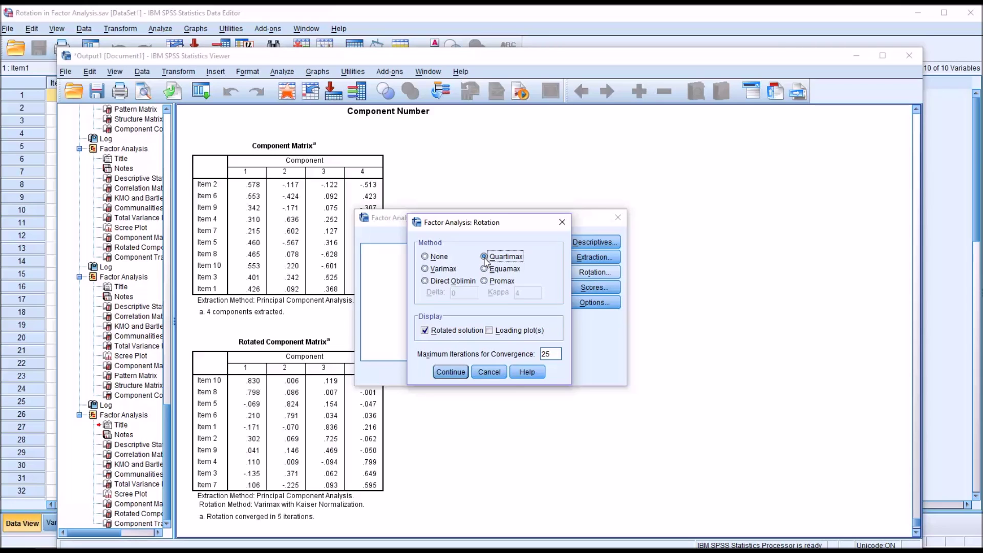
left_click(444, 373)
left_click(438, 374)
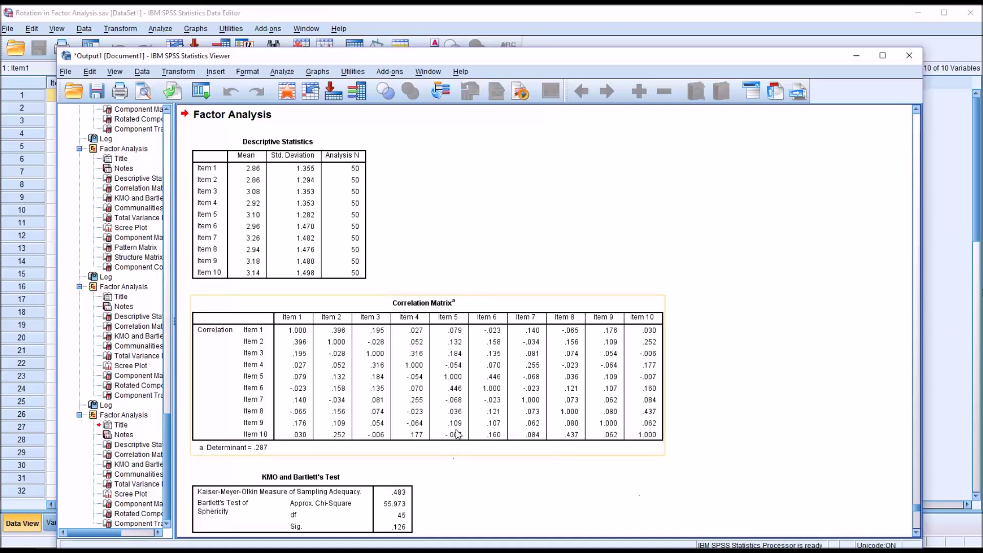
- Move the Varimax Rotated Component Matrix into the newest output, directly above the Quartimax Rotated Component Matrix
scroll(916, 510, "down", 10)
left_click_drag(915, 521, 916, 527)
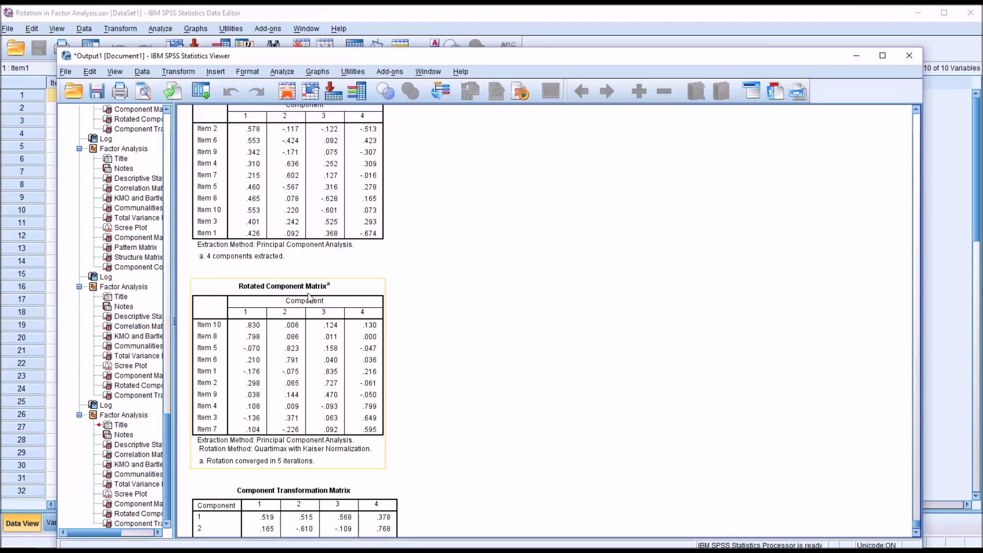
left_click_drag(131, 389, 99, 509)
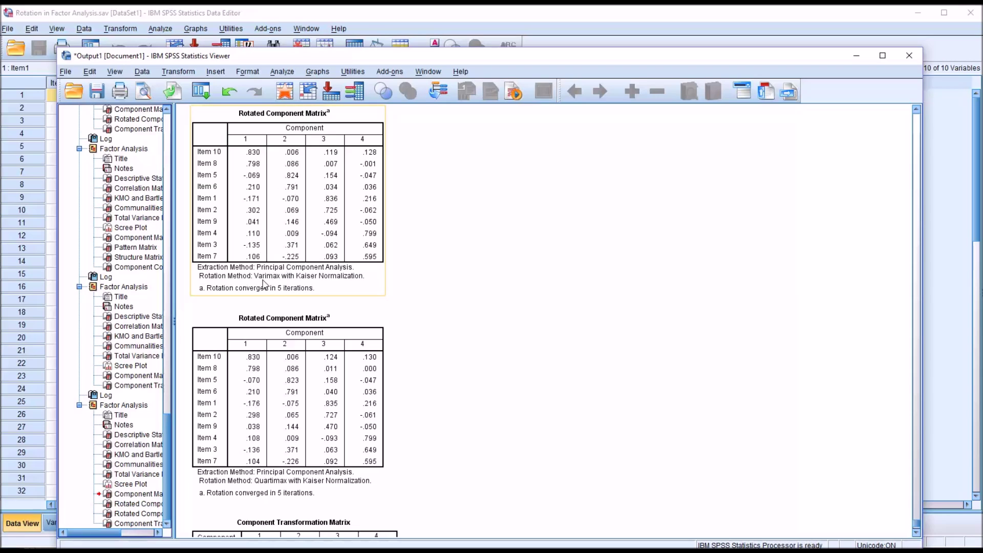
- Compare the item loadings on each component between the Varimax and Quartimax Rotated Component Matrices
left_click(295, 464)
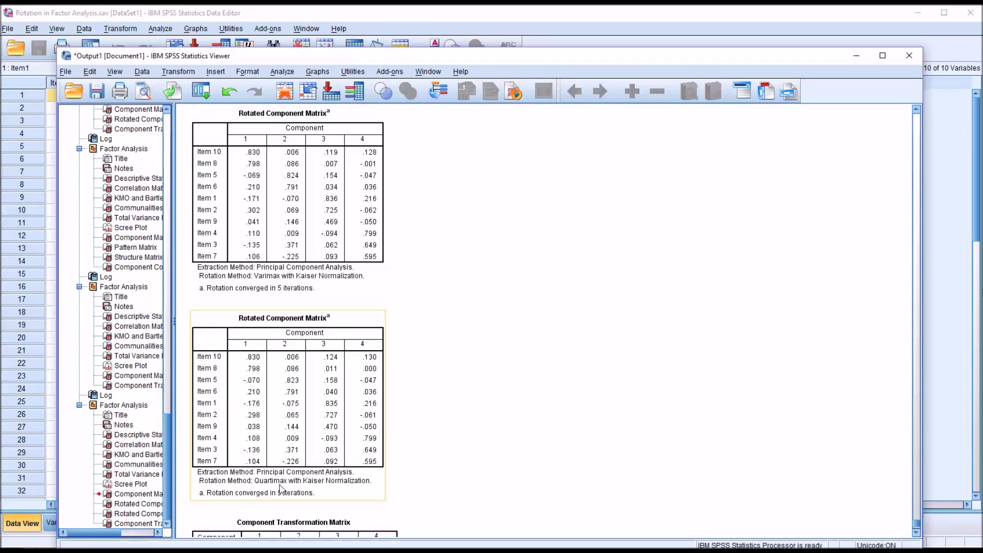
left_click(303, 236)
left_click(278, 420)
left_click(397, 484)
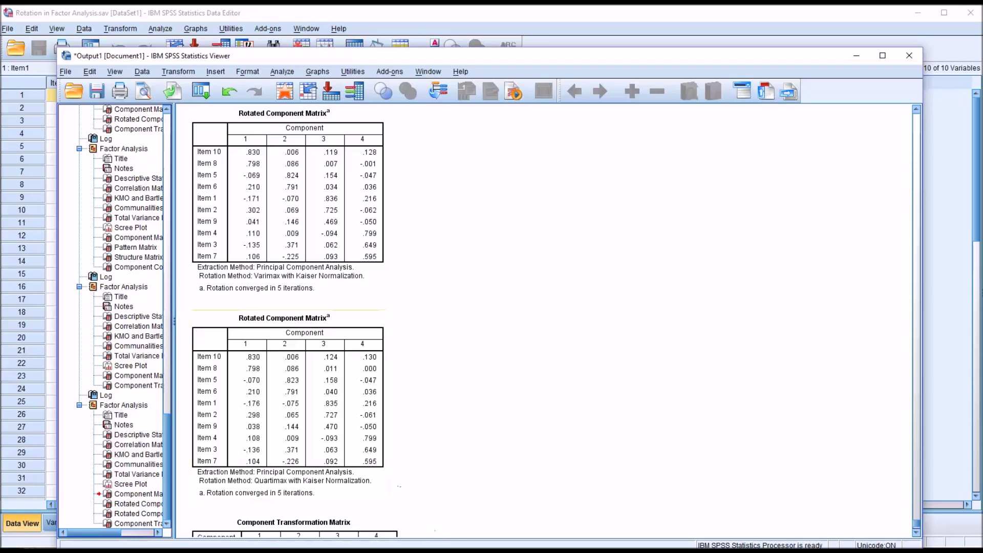
left_click(350, 428)
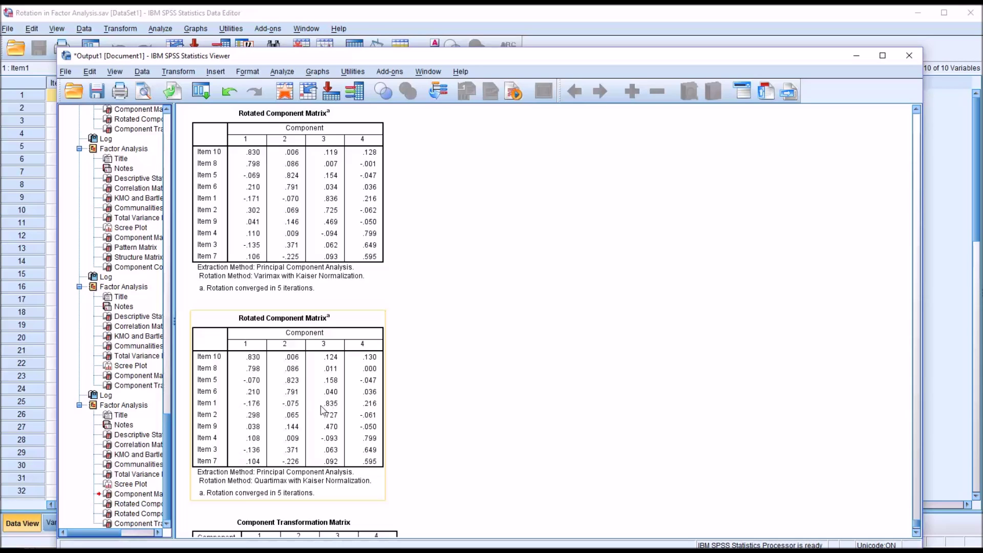
left_click(329, 236)
left_click(332, 395)
left_click(391, 456)
left_click(364, 237)
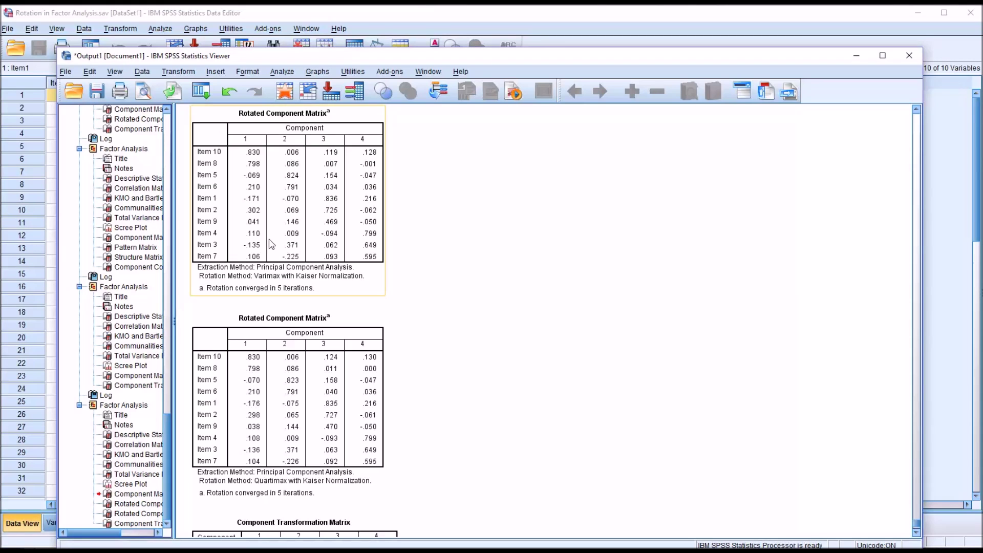
- Rerun the factor analysis with the rotation method set to Equamax and bring its Rotated Component Matrix into view
left_click(278, 72)
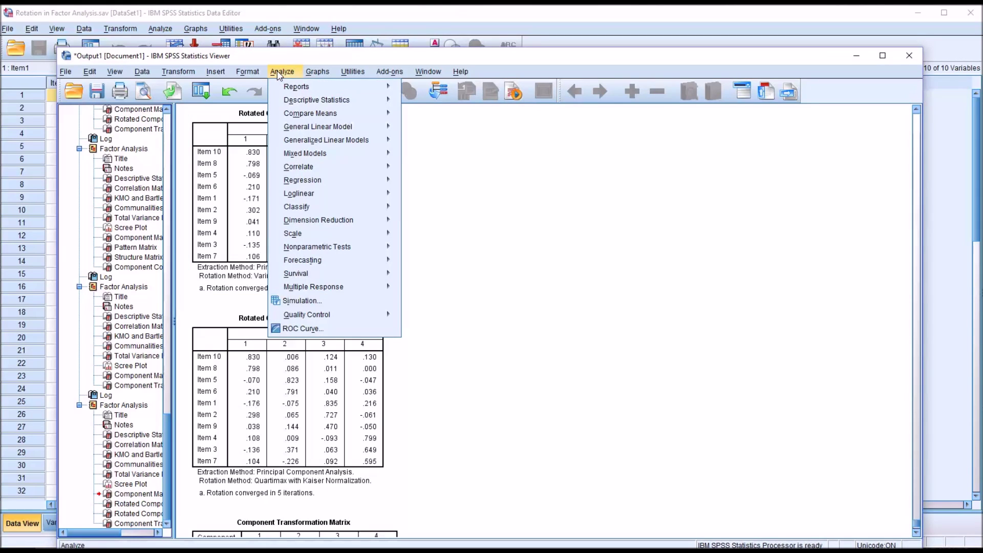
mouse_move(324, 221)
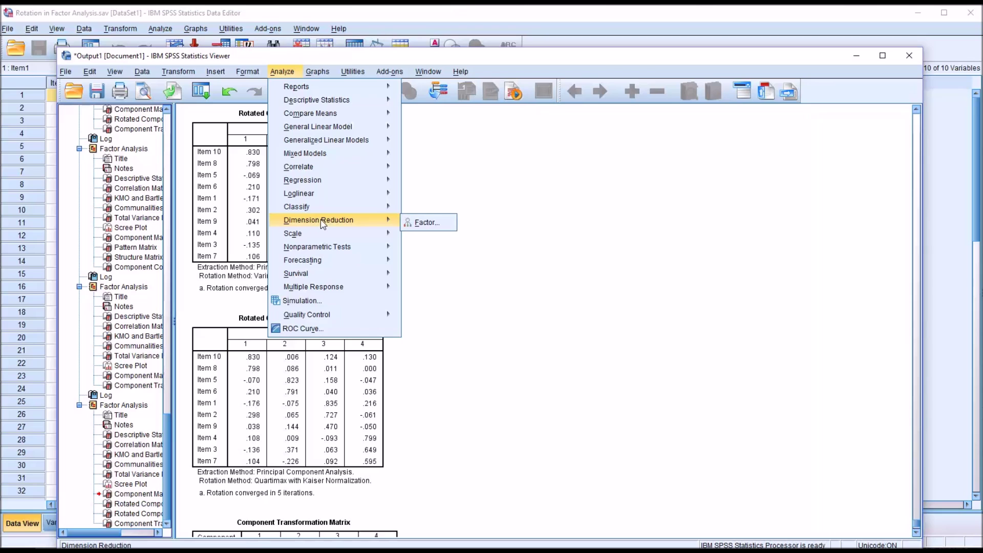
left_click(419, 224)
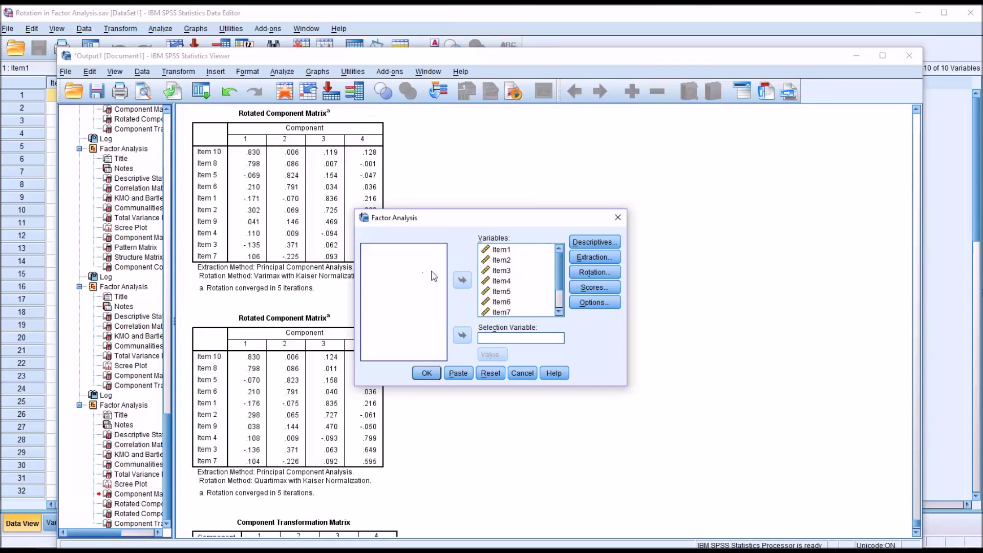
left_click(595, 272)
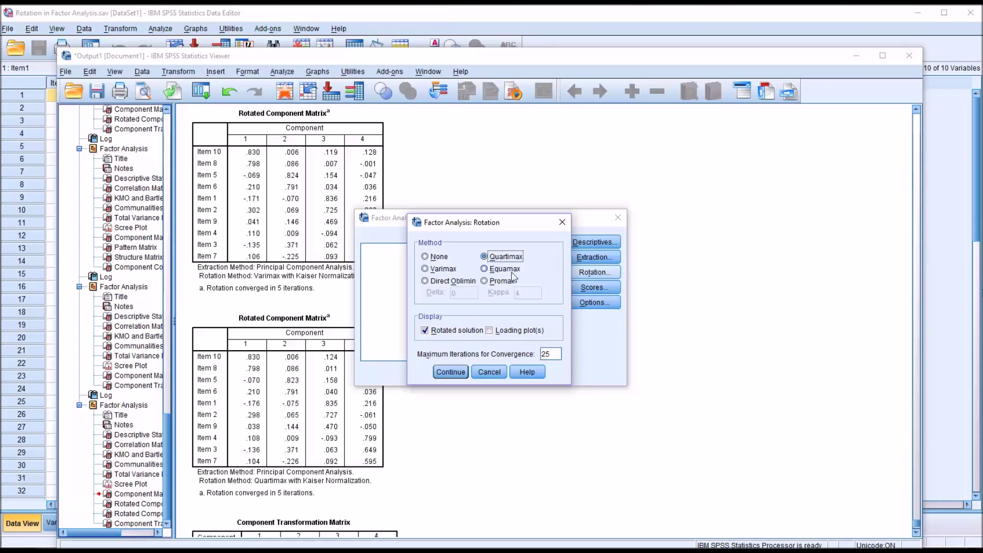
left_click(487, 270)
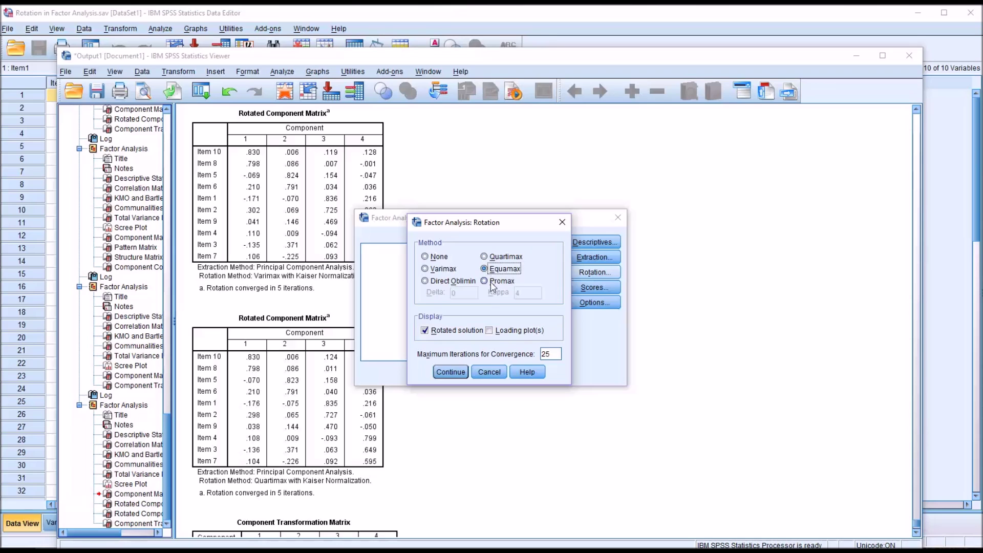
left_click(451, 372)
left_click(427, 374)
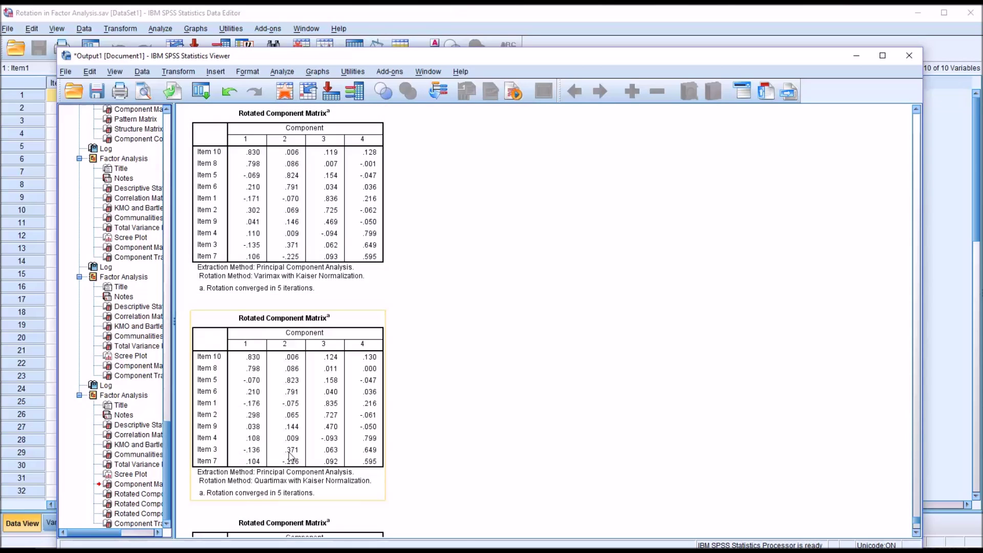
scroll(915, 521, "down", 4)
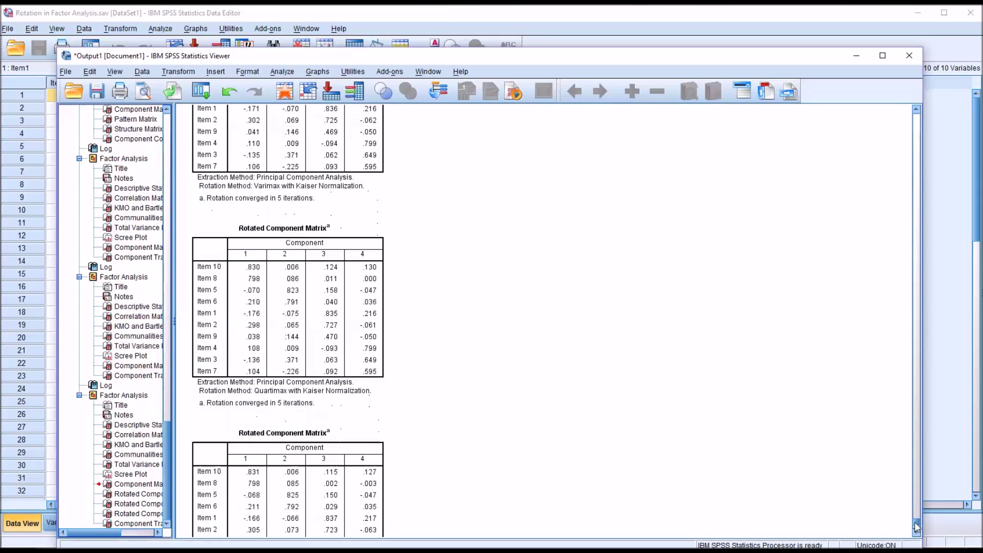
- Compare the item loadings on each component across the Varimax, Quartimax and Equamax Rotated Component Matrices
scroll(914, 524, "up", 1)
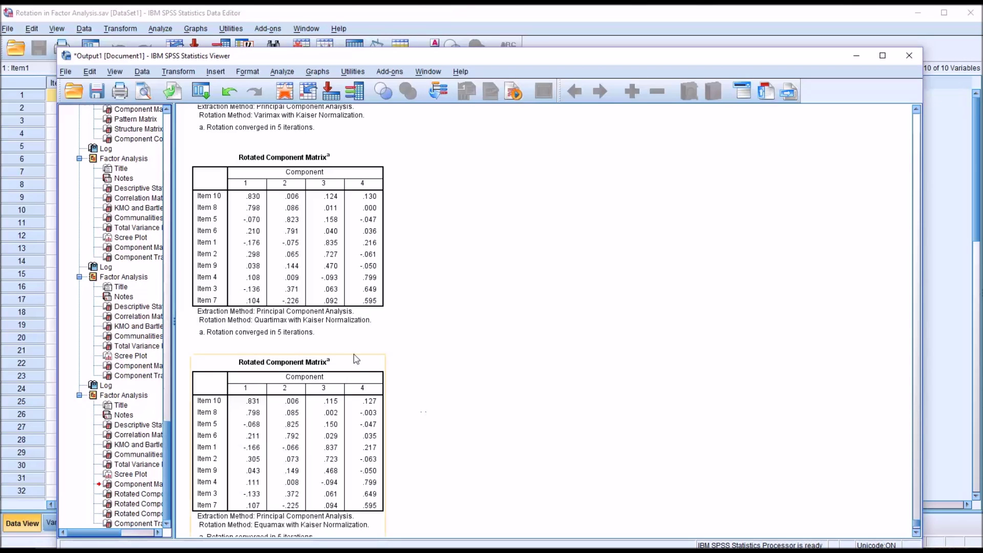
left_click(916, 525)
left_click(917, 525)
left_click(916, 526)
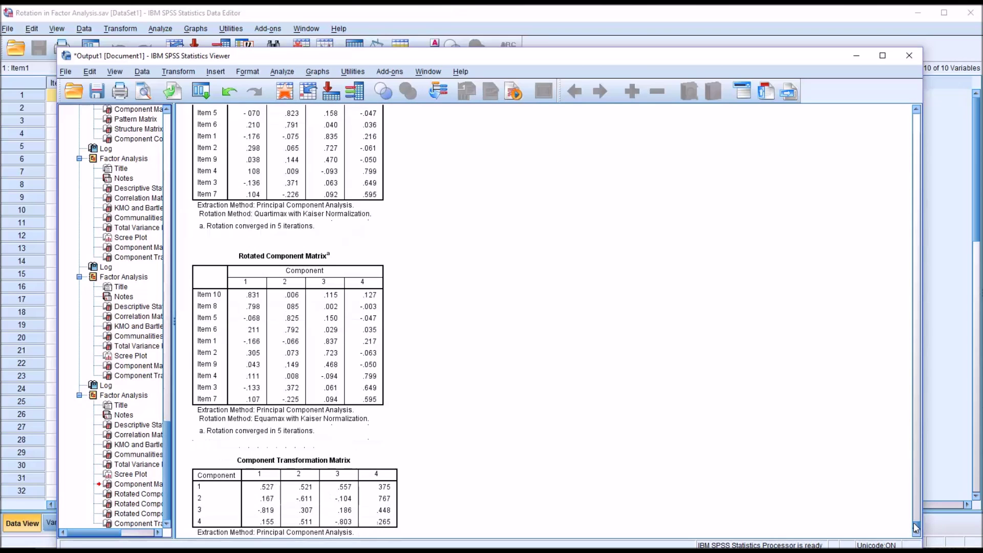
scroll(915, 526, "up", 1)
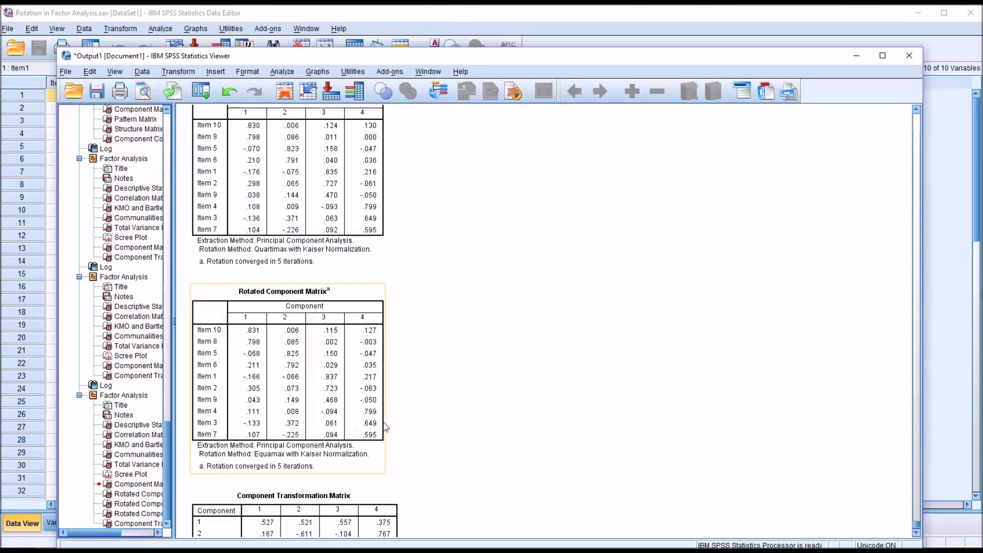
left_click(447, 457)
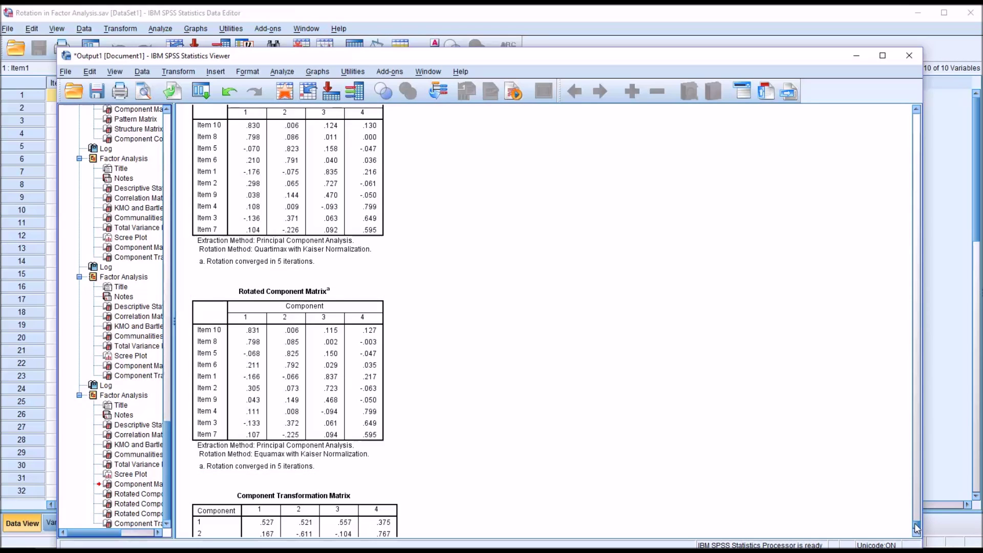
scroll(916, 527, "up", 5)
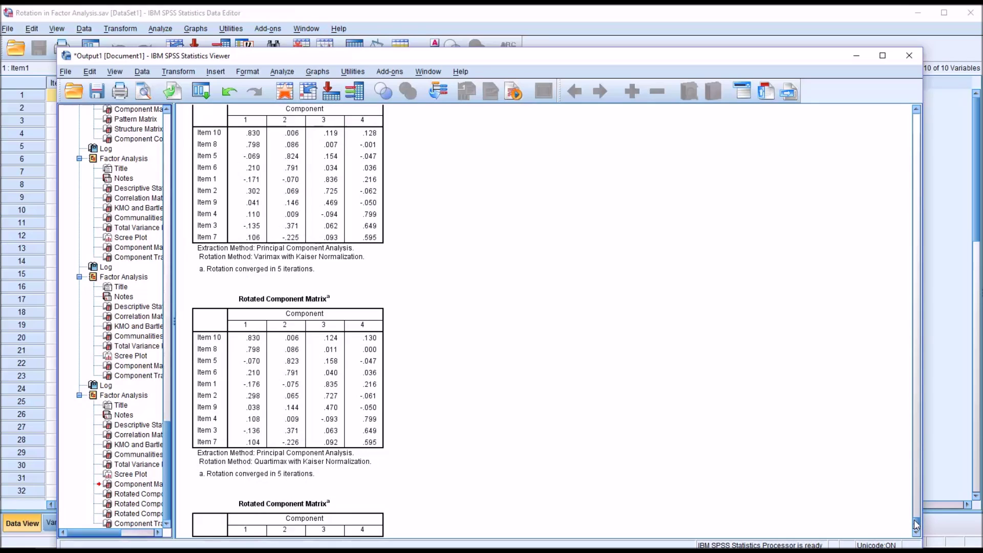
scroll(916, 523, "up", 1)
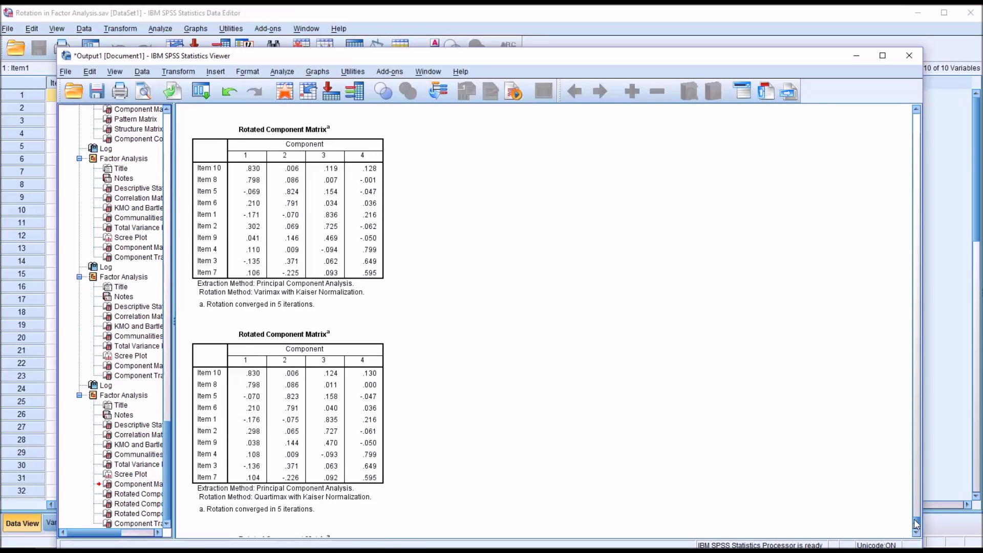
scroll(914, 518, "down", 7)
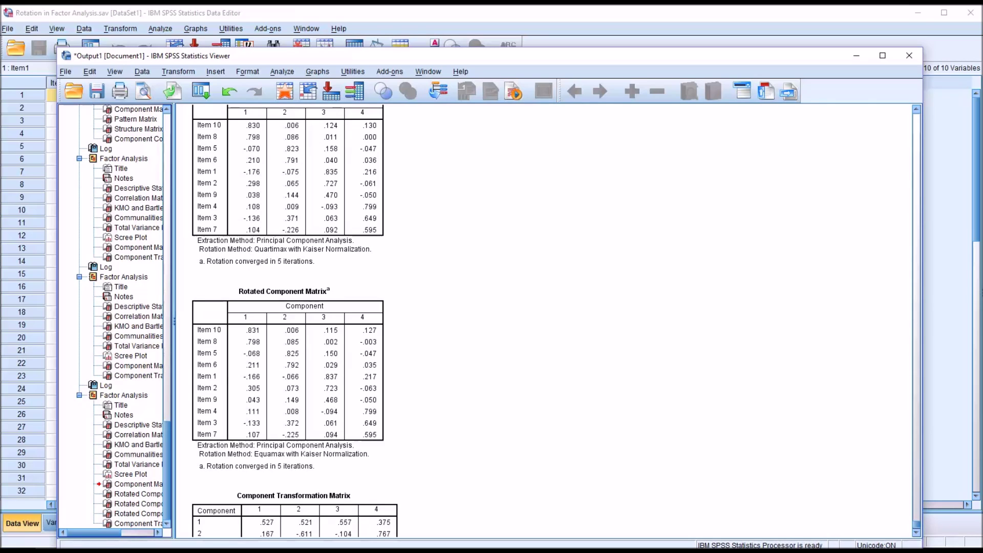
left_click(371, 401)
left_click(323, 211)
left_click(357, 292)
left_click(411, 295)
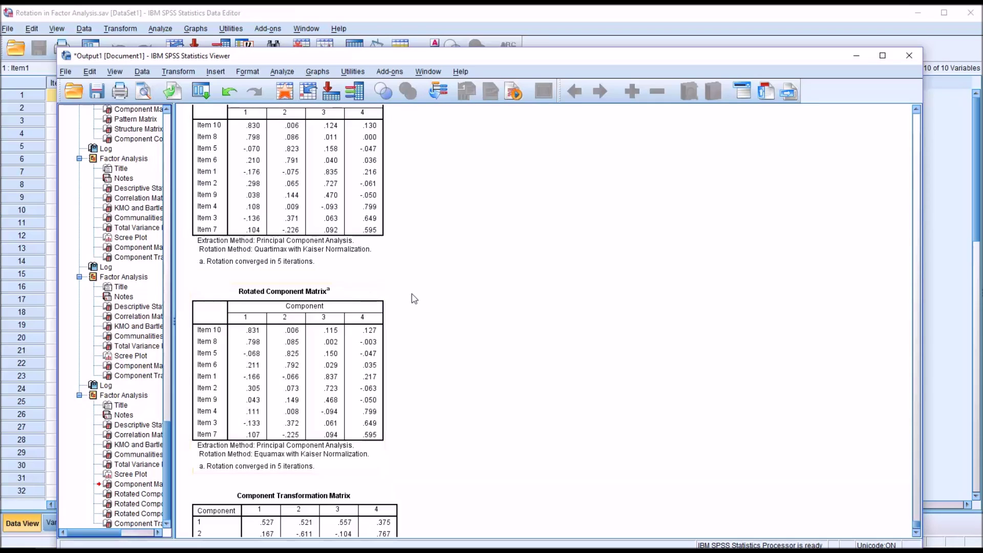